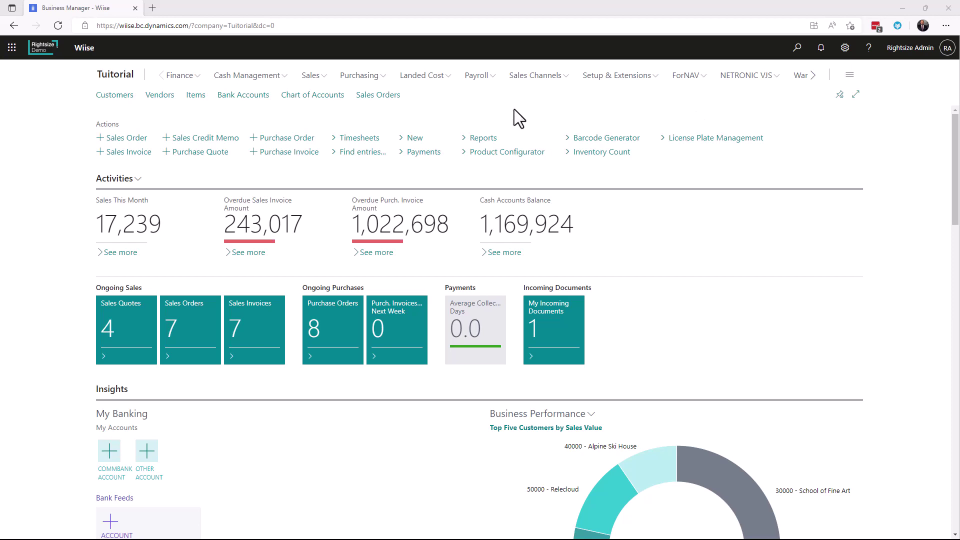
Open the Chart of Accounts list from the Finance menu by searching for 'cha'.
{"action": "left_click", "coordinate": [185, 76]}
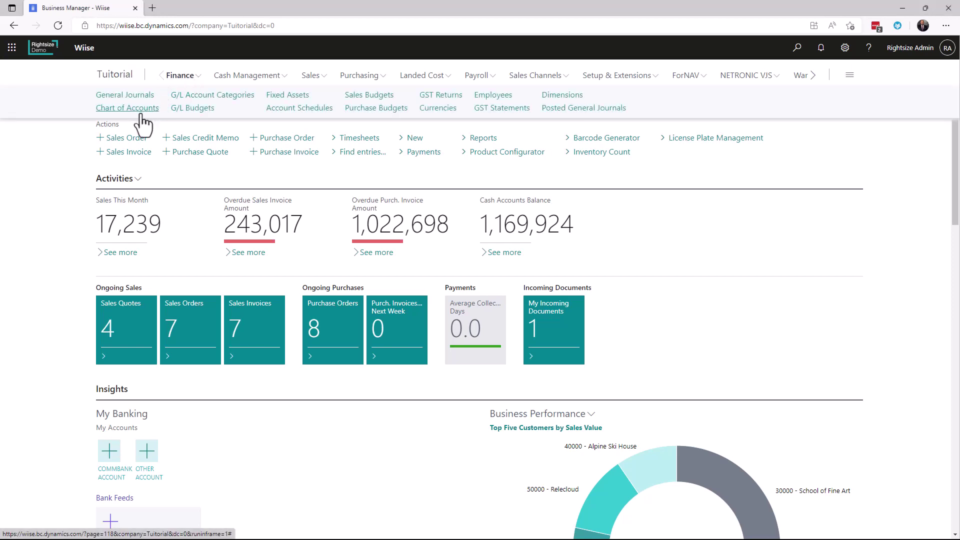
{"action": "left_click", "coordinate": [798, 48]}
{"action": "type", "text": "chart of account"}
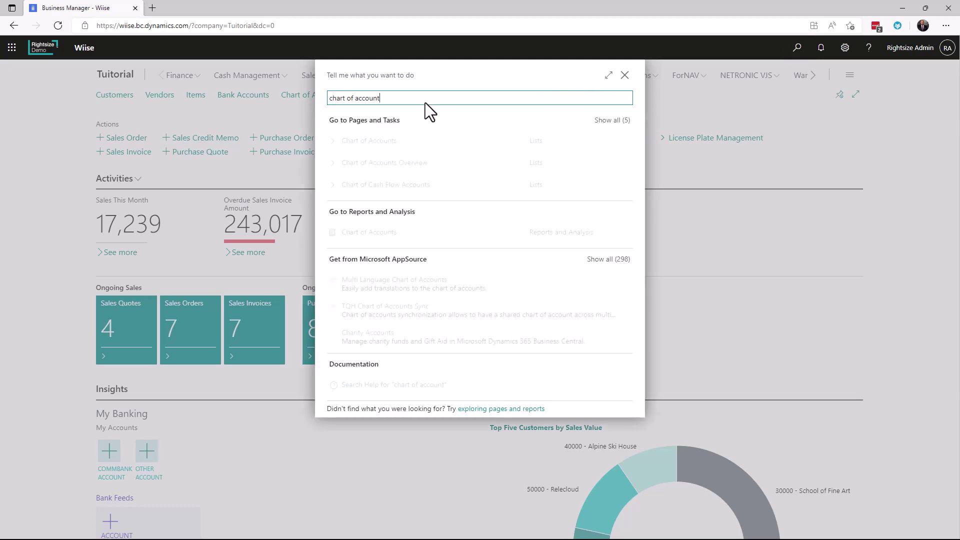
{"action": "left_click", "coordinate": [366, 147]}
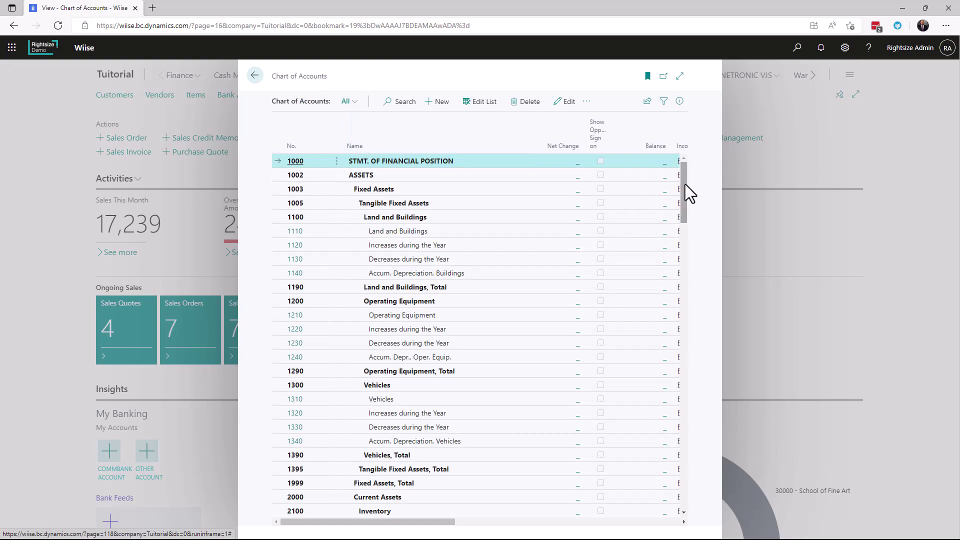
Expand the Chart of Accounts to full page and review the accounts from 1000 down to 2100 Inventory.
{"action": "left_click_drag", "start_coordinate": [684, 184], "coordinate": [686, 85]}
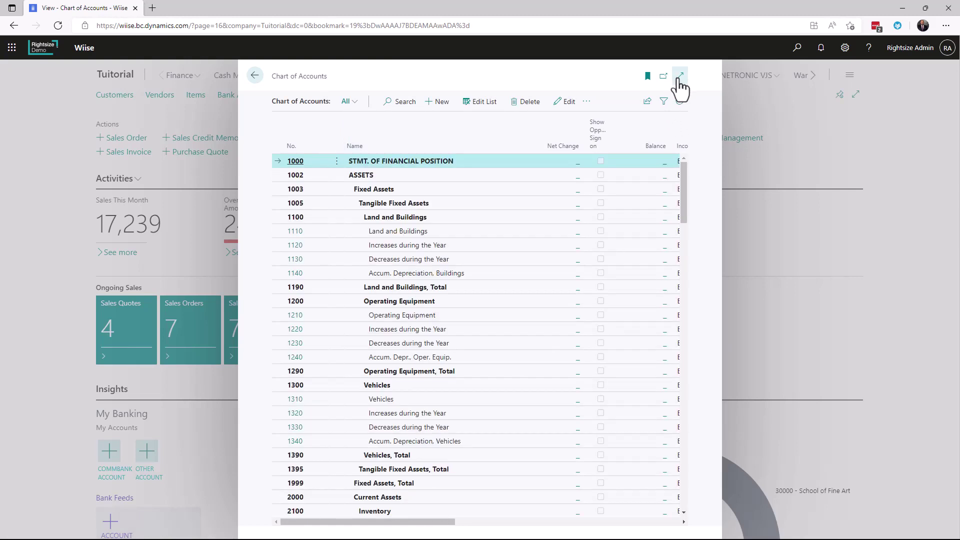
{"action": "left_click", "coordinate": [680, 76]}
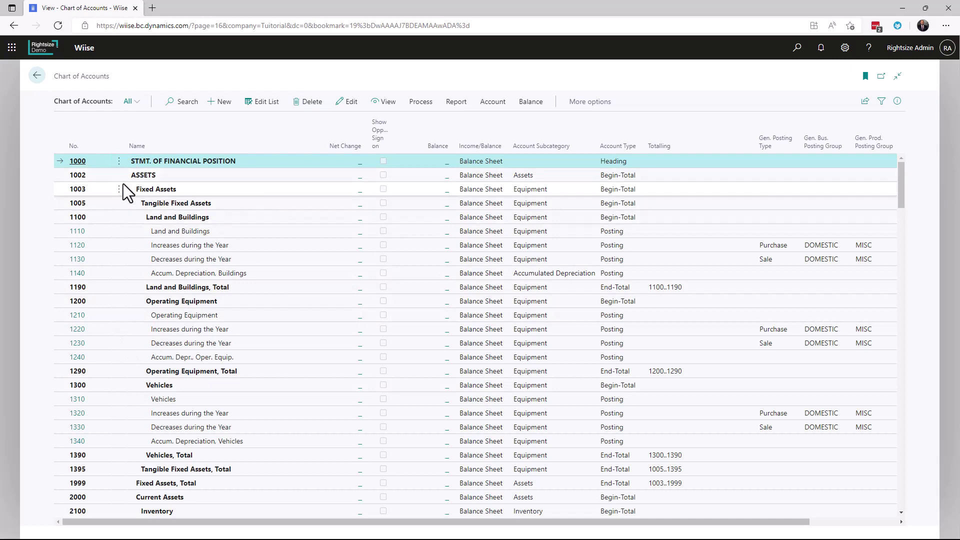
{"action": "scroll", "coordinate": [400, 227], "scroll_direction": "down", "scroll_amount": 3}
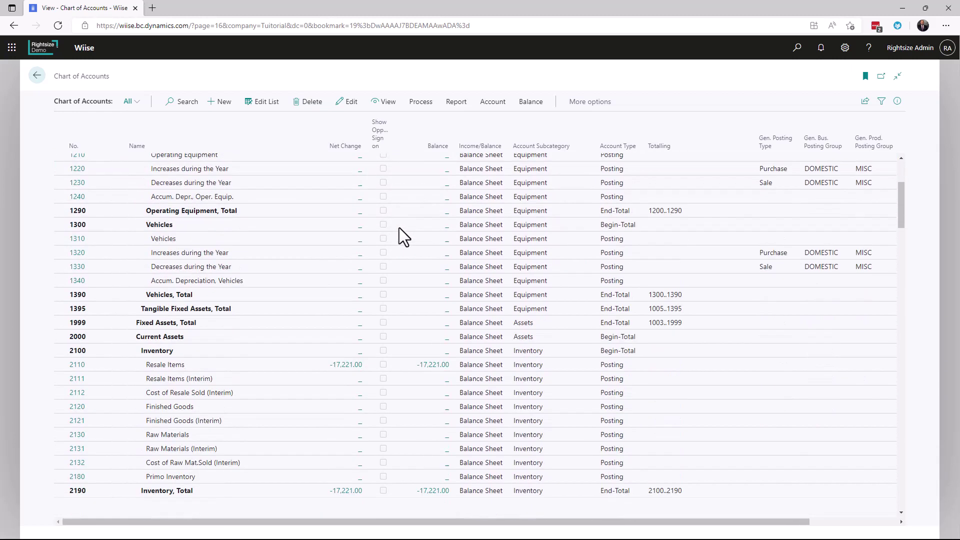
{"action": "scroll", "coordinate": [399, 227], "scroll_direction": "up", "scroll_amount": 3}
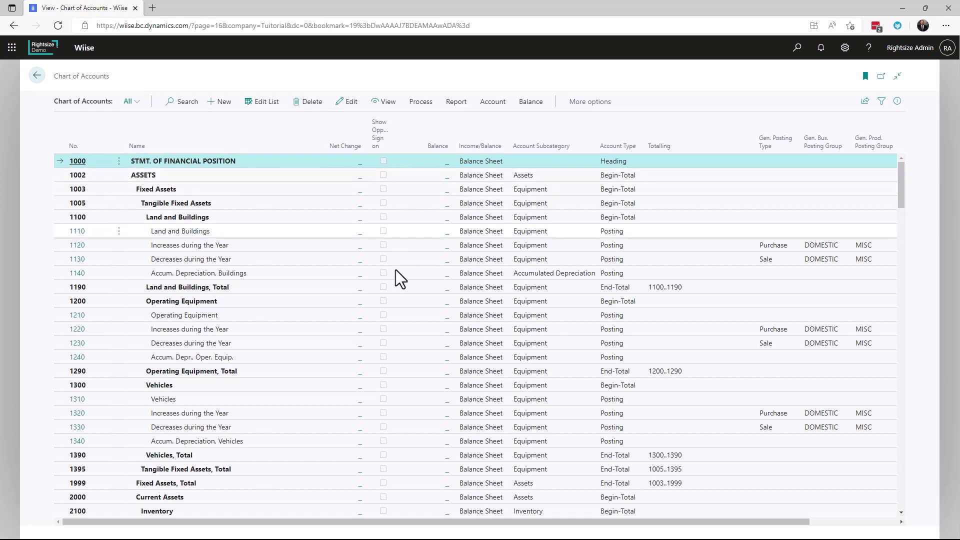
{"action": "scroll", "coordinate": [394, 290], "scroll_direction": "down", "scroll_amount": 8}
{"action": "scroll", "coordinate": [394, 289], "scroll_direction": "up", "scroll_amount": 3}
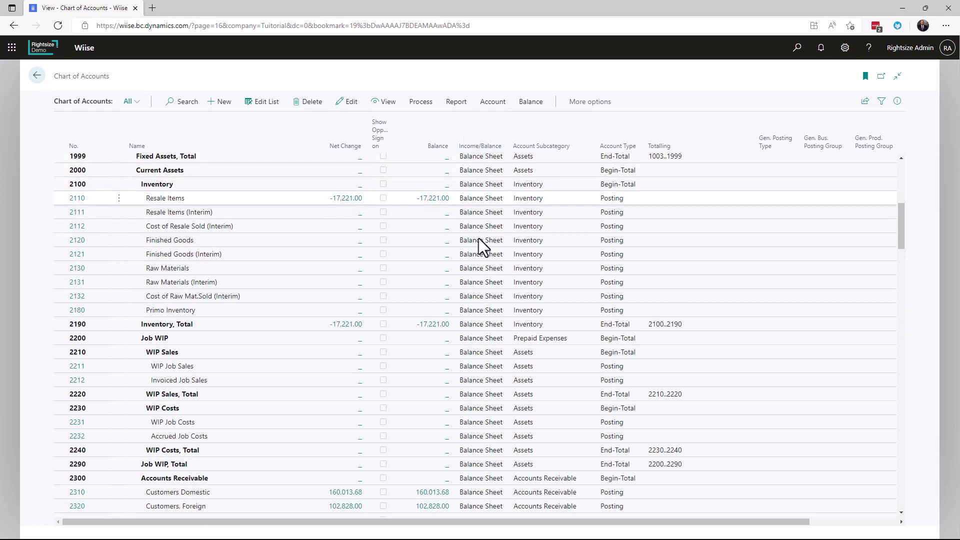
{"action": "scroll", "coordinate": [478, 238], "scroll_direction": "up", "scroll_amount": 3}
{"action": "scroll", "coordinate": [478, 238], "scroll_direction": "up", "scroll_amount": 3}
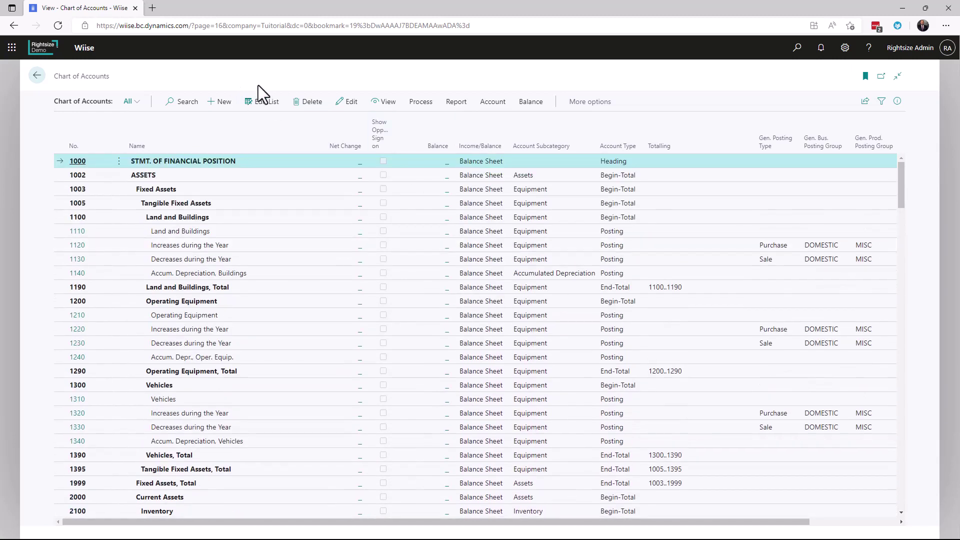
Preview account 1000's card, then switch to Edit List, keeping account 1000 as Balance Sheet.
{"action": "left_click", "coordinate": [353, 103]}
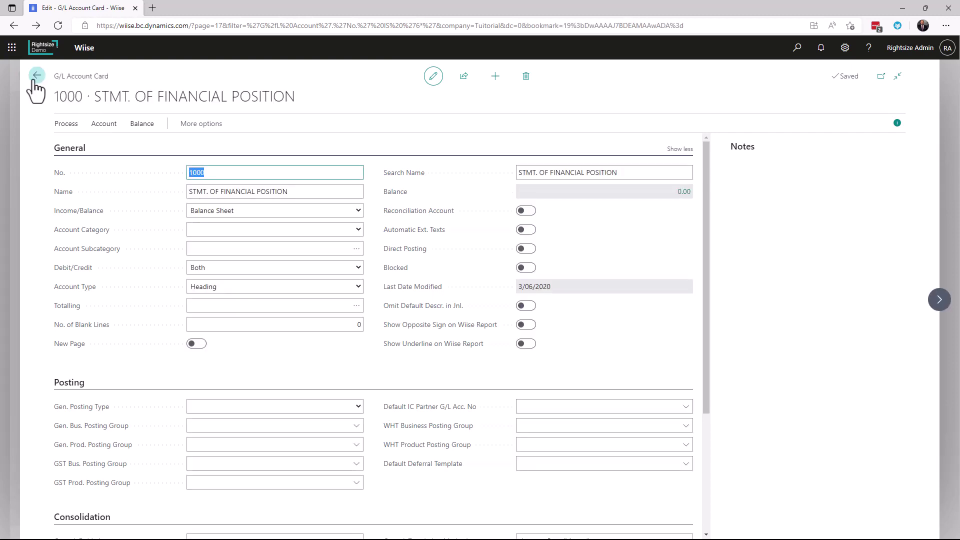
{"action": "left_click", "coordinate": [35, 79]}
{"action": "left_click", "coordinate": [271, 103]}
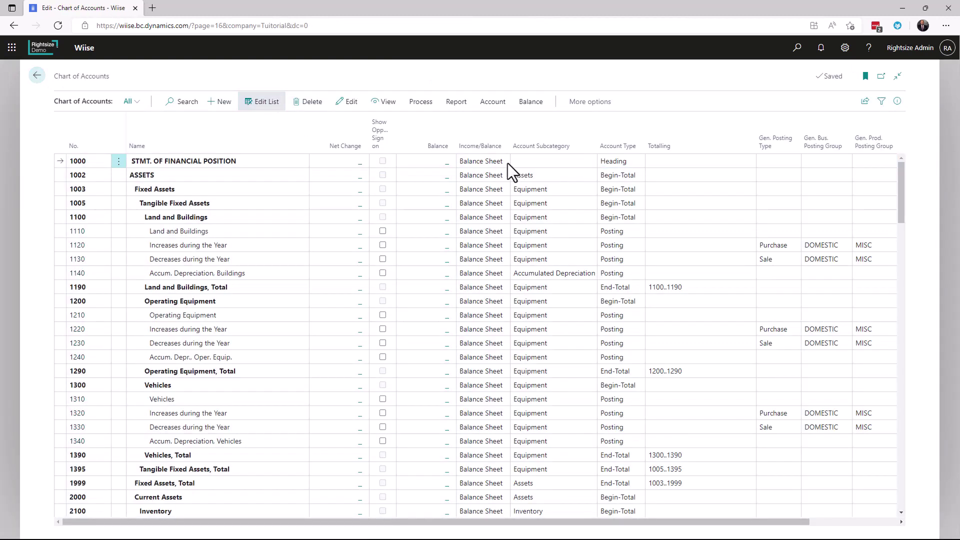
{"action": "left_click", "coordinate": [493, 162]}
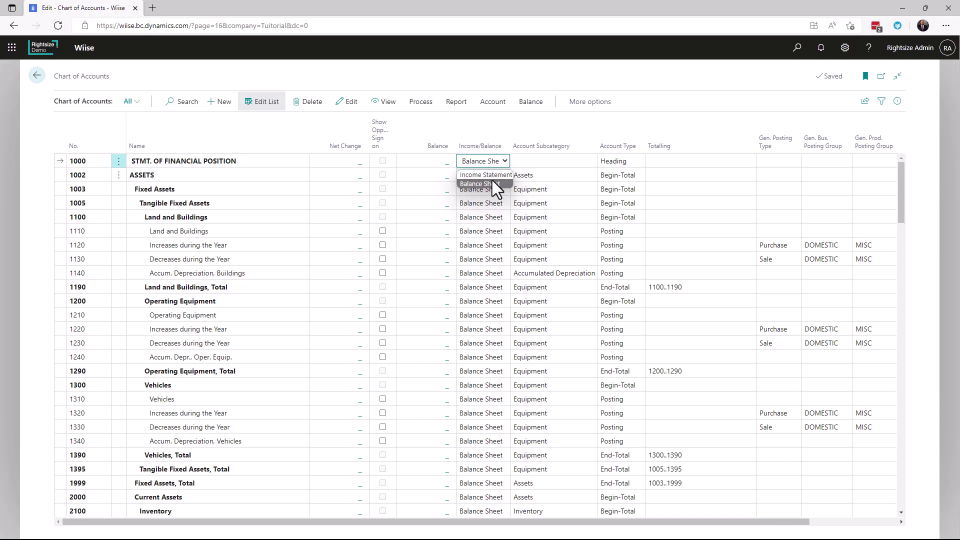
{"action": "left_click", "coordinate": [500, 161]}
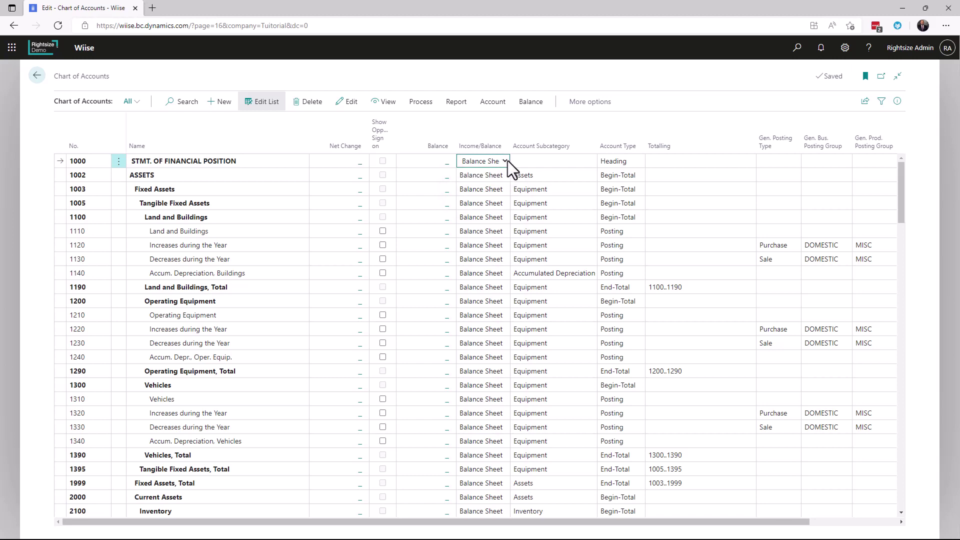
{"action": "left_click", "coordinate": [578, 189]}
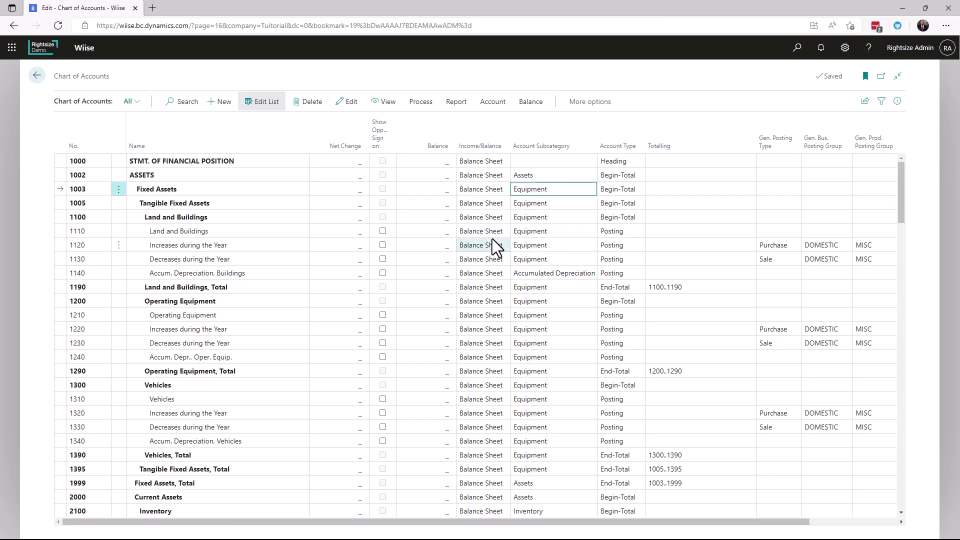
{"action": "left_click", "coordinate": [645, 138]}
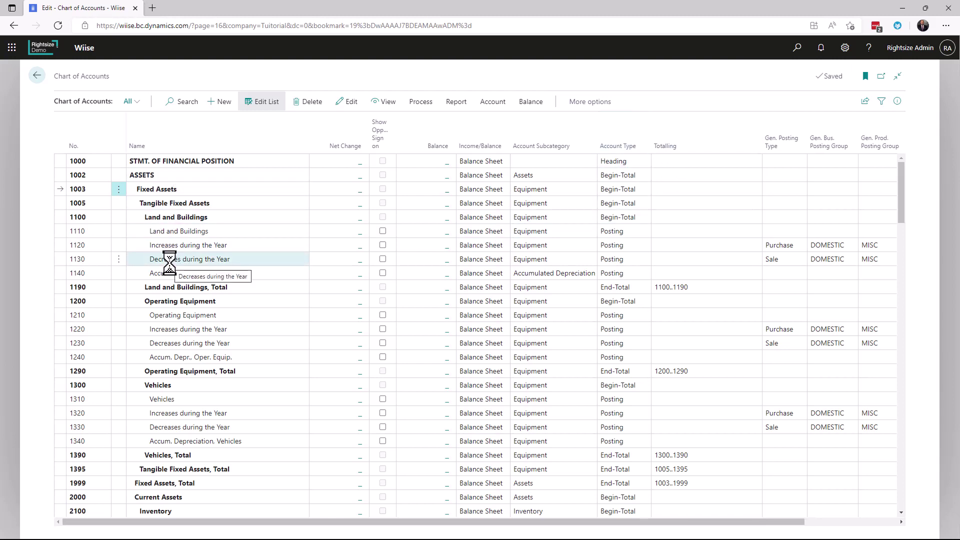
{"action": "scroll", "coordinate": [262, 306], "scroll_direction": "down", "scroll_amount": 2}
{"action": "scroll", "coordinate": [262, 305], "scroll_direction": "down", "scroll_amount": 5}
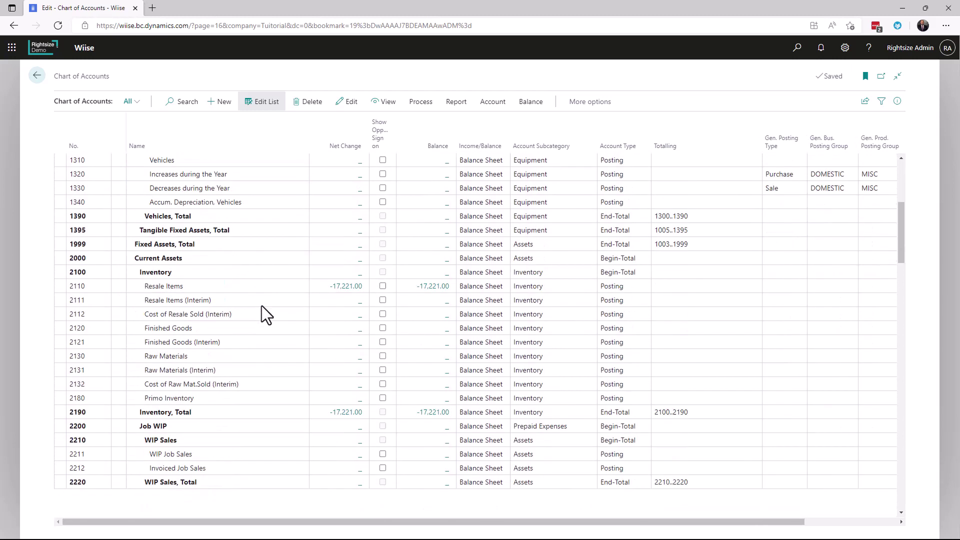
{"action": "left_click", "coordinate": [262, 306]}
{"action": "scroll", "coordinate": [192, 238], "scroll_direction": "down", "scroll_amount": 2}
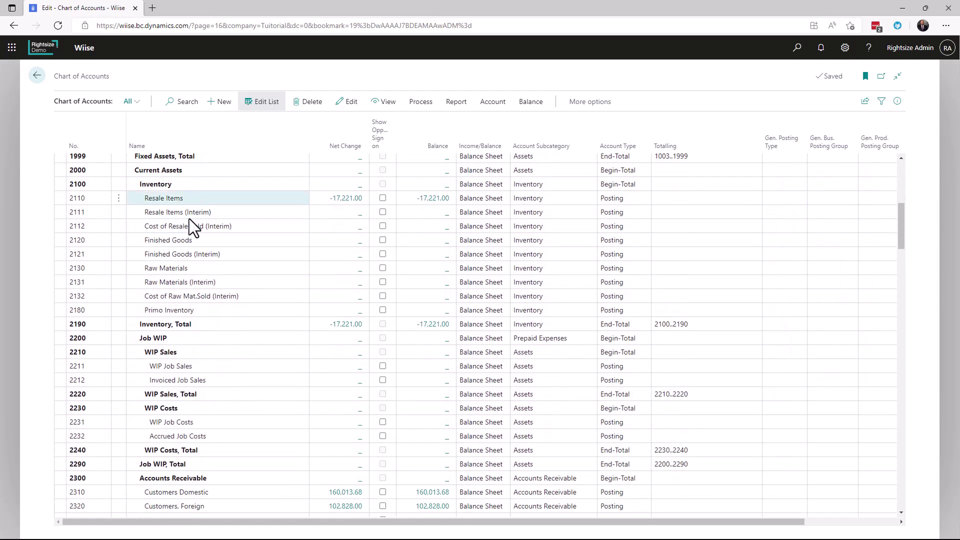
{"action": "left_click", "coordinate": [149, 184]}
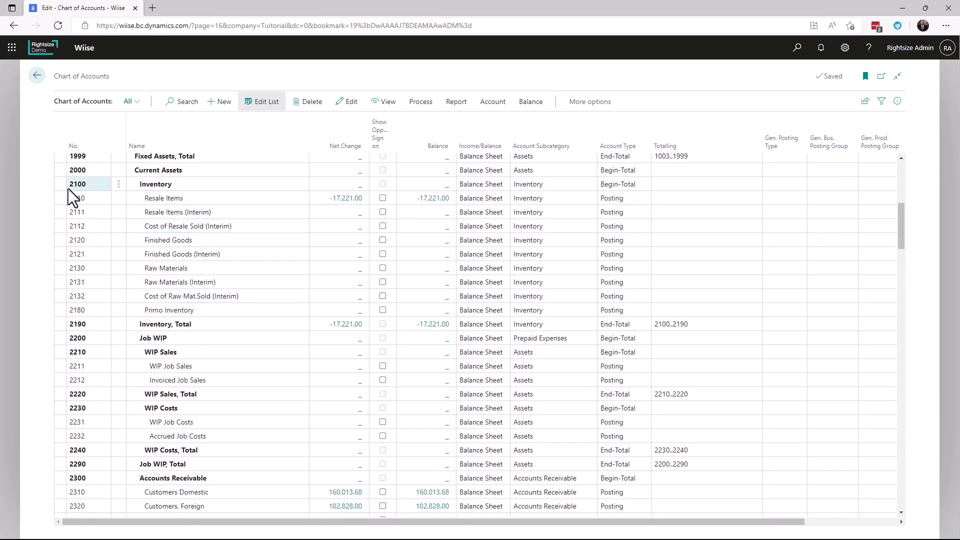
{"action": "left_click", "coordinate": [83, 325]}
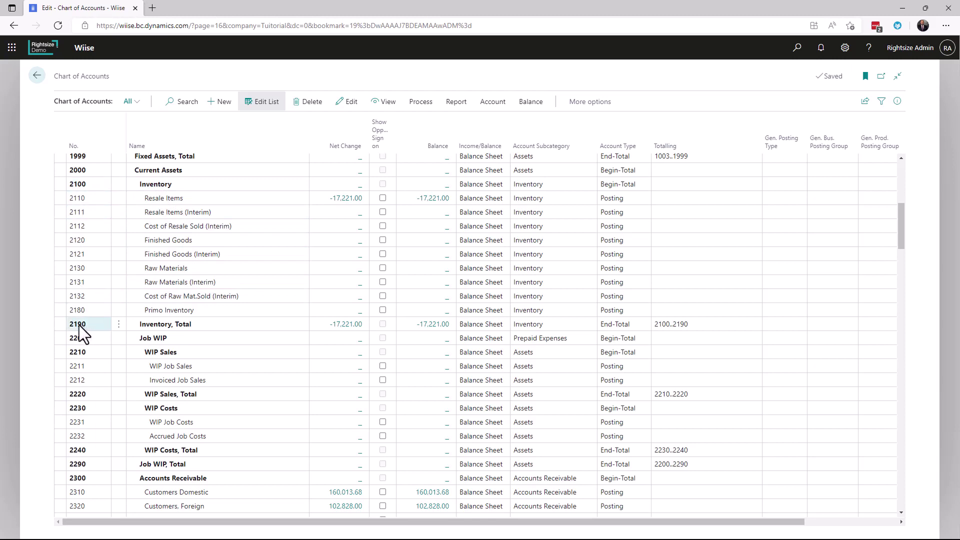
{"action": "left_click", "coordinate": [155, 184]}
{"action": "left_click", "coordinate": [617, 184]}
{"action": "left_click", "coordinate": [623, 297]}
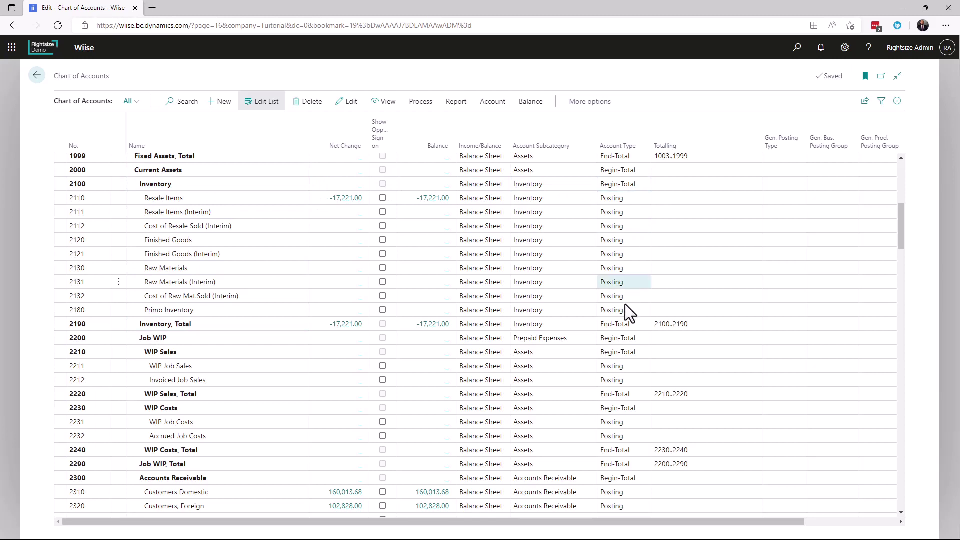
{"action": "left_click", "coordinate": [631, 198]}
{"action": "left_click", "coordinate": [627, 282]}
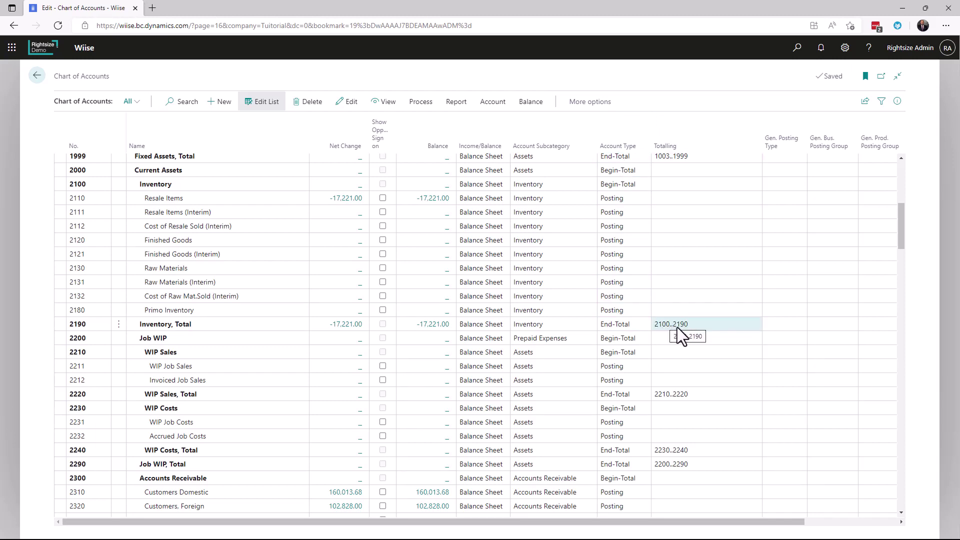
{"action": "left_click", "coordinate": [80, 310]}
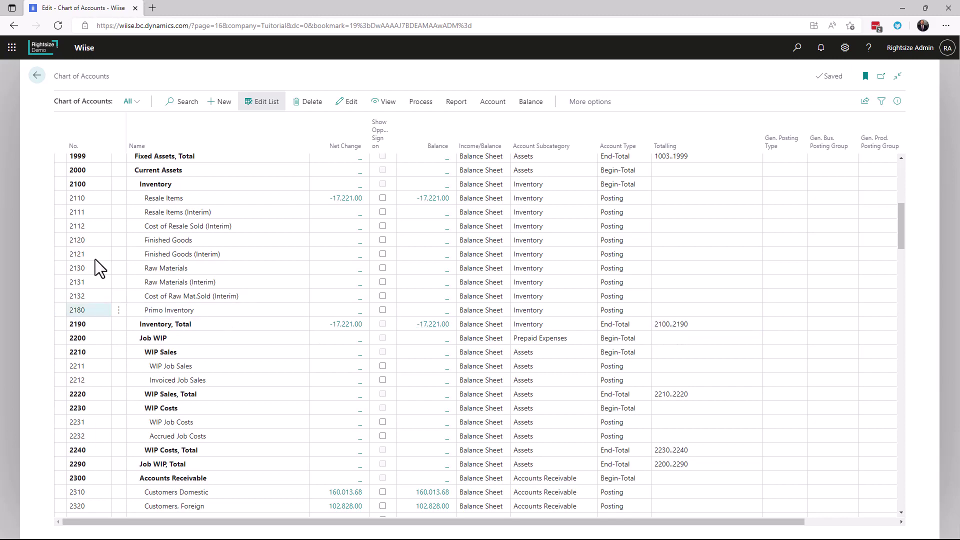
{"action": "left_click", "coordinate": [79, 324]}
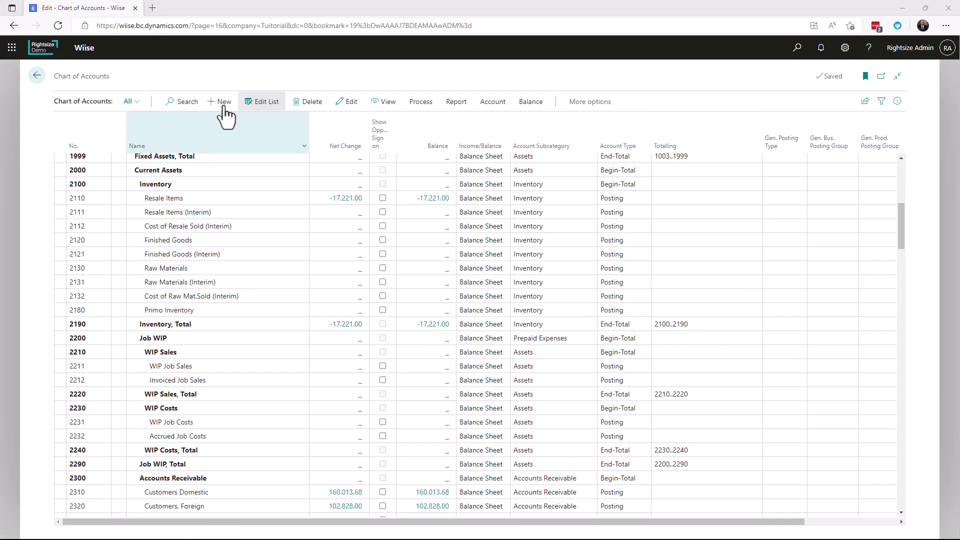
Return the list to read-only and filter account No. to 6*, reviewing revenue accounts 6000–6995.
{"action": "left_click", "coordinate": [266, 106]}
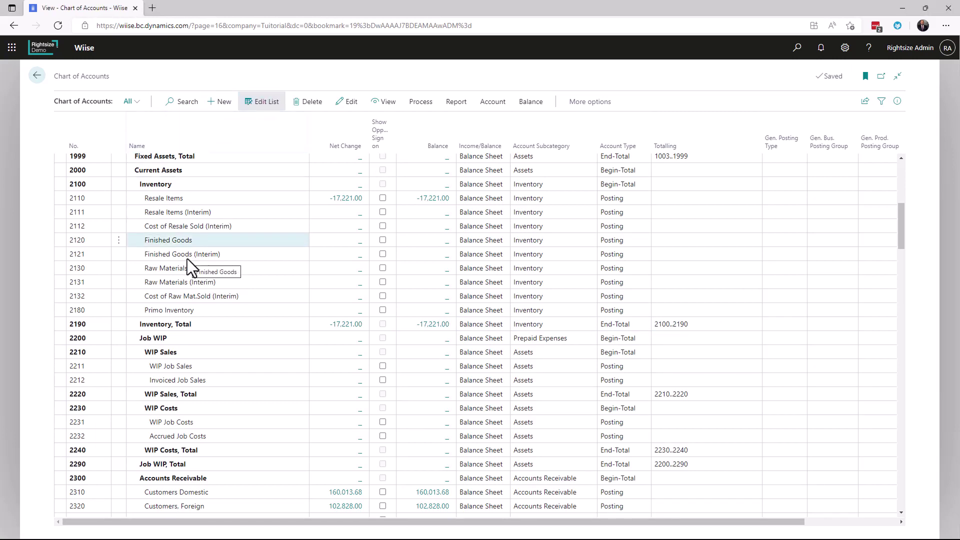
{"action": "left_click", "coordinate": [179, 184]}
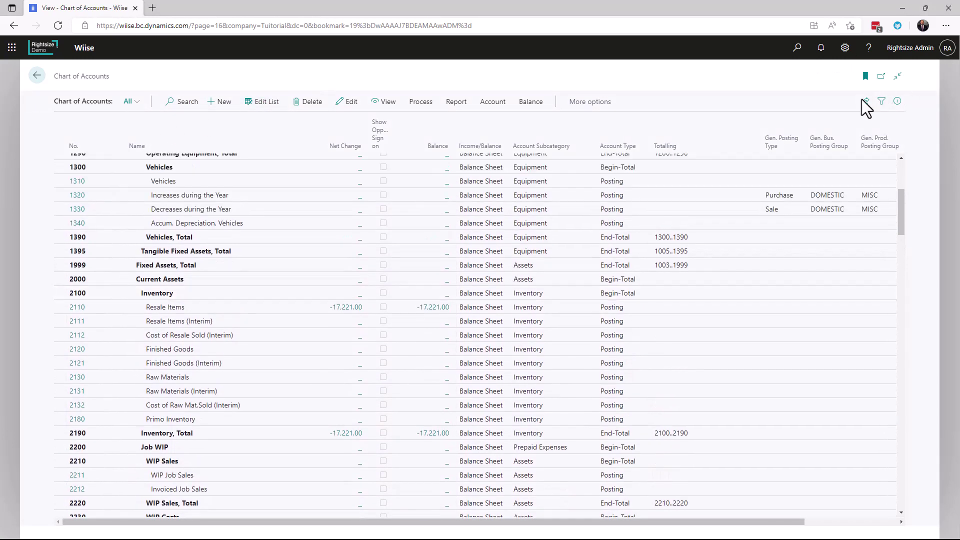
{"action": "left_click", "coordinate": [882, 102]}
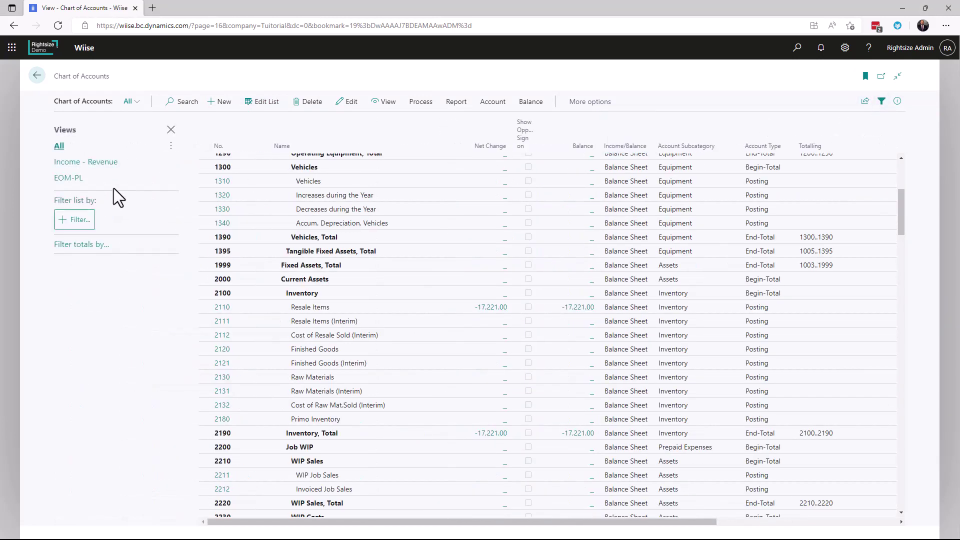
{"action": "left_click", "coordinate": [74, 220]}
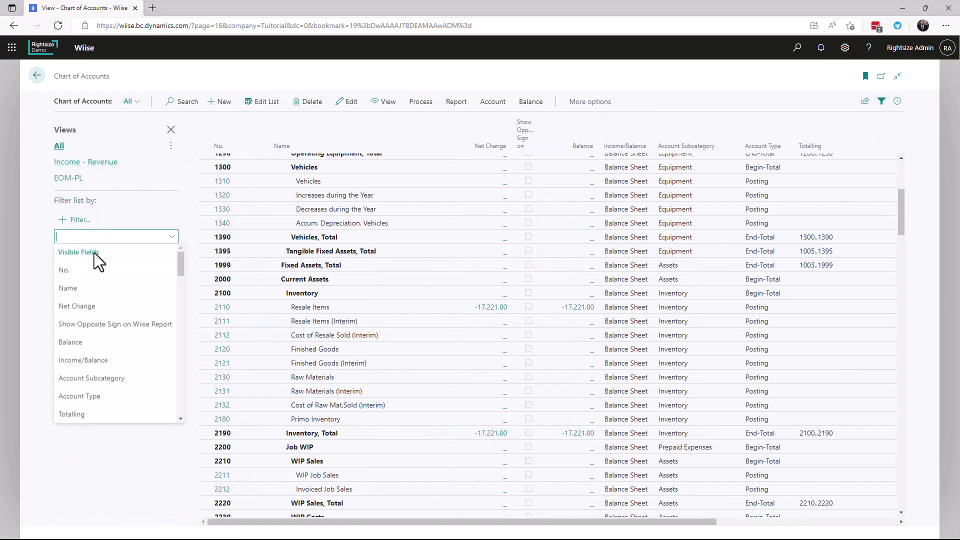
{"action": "left_click", "coordinate": [66, 272]}
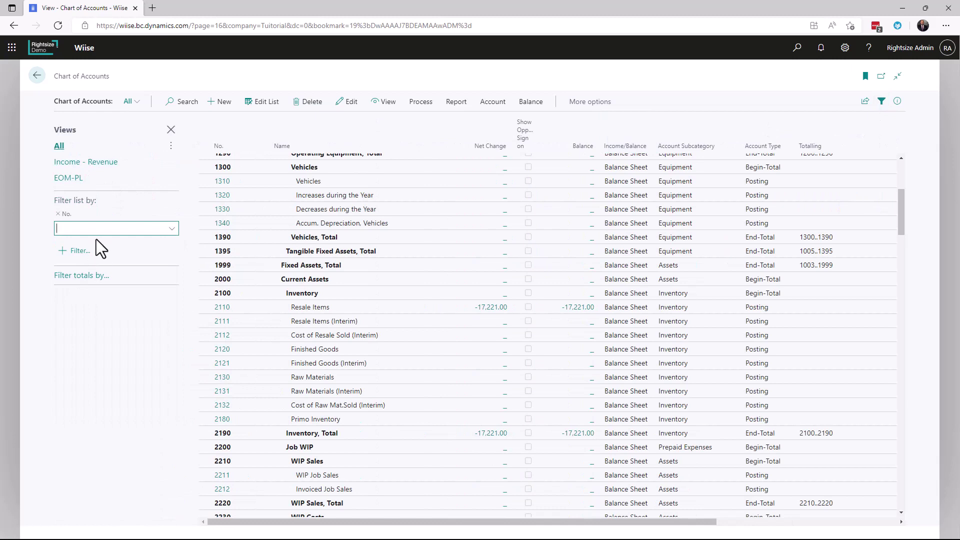
{"action": "type", "text": "6*"}
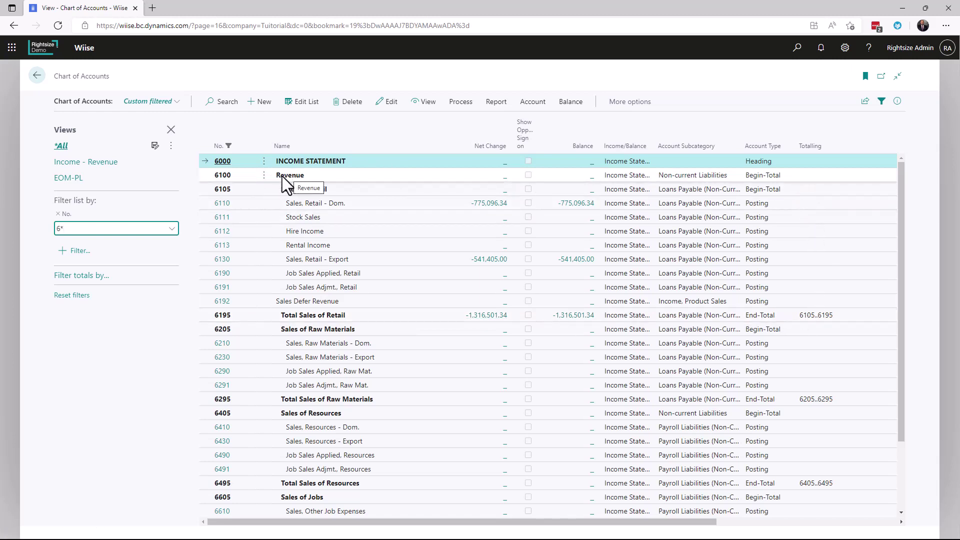
{"action": "scroll", "coordinate": [286, 371], "scroll_direction": "down", "scroll_amount": 3}
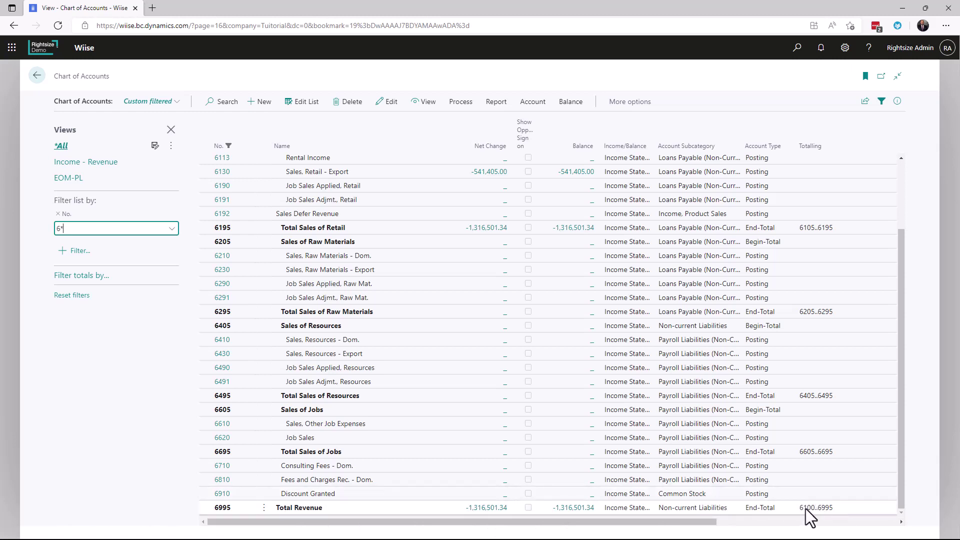
{"action": "scroll", "coordinate": [807, 509], "scroll_direction": "up", "scroll_amount": 3}
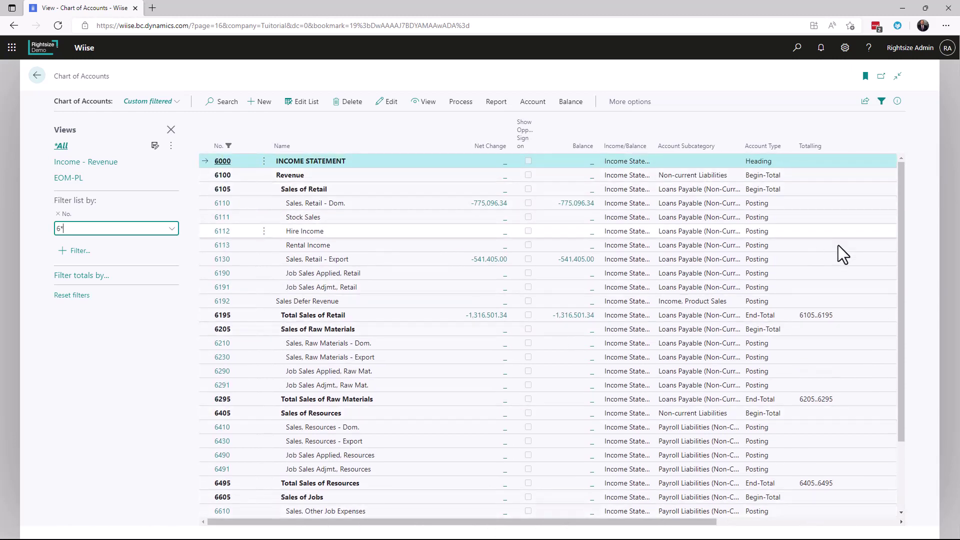
{"action": "scroll", "coordinate": [834, 325], "scroll_direction": "down", "scroll_amount": 3}
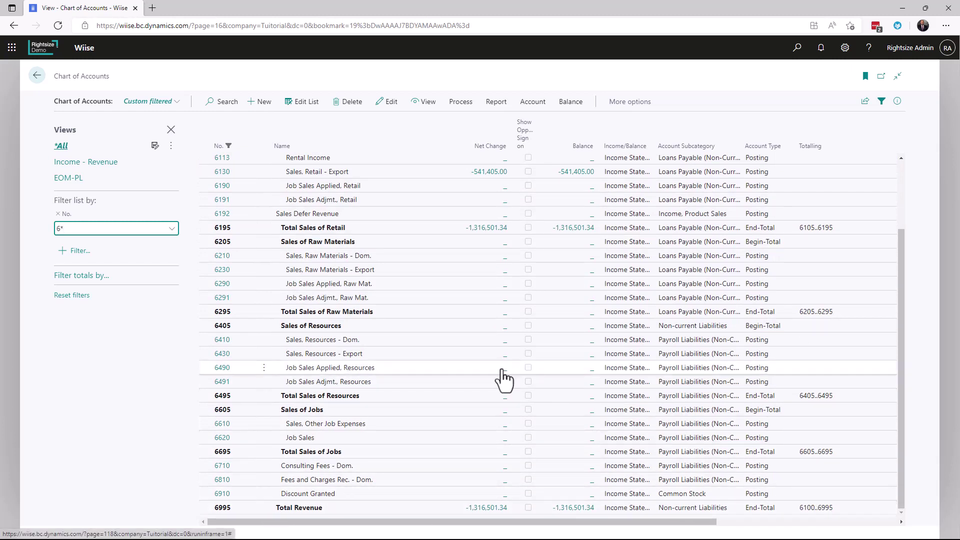
{"action": "scroll", "coordinate": [500, 380], "scroll_direction": "up", "scroll_amount": 3}
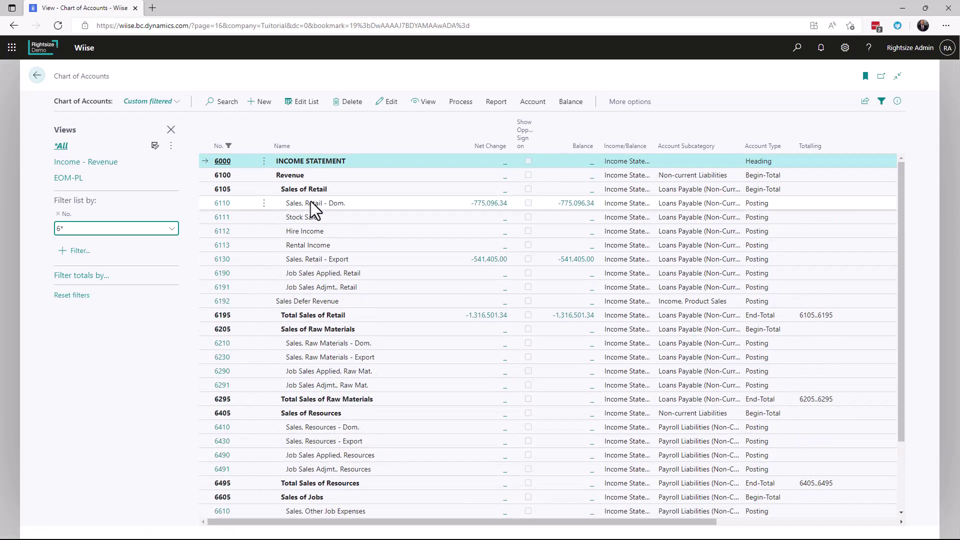
{"action": "left_click", "coordinate": [220, 206]}
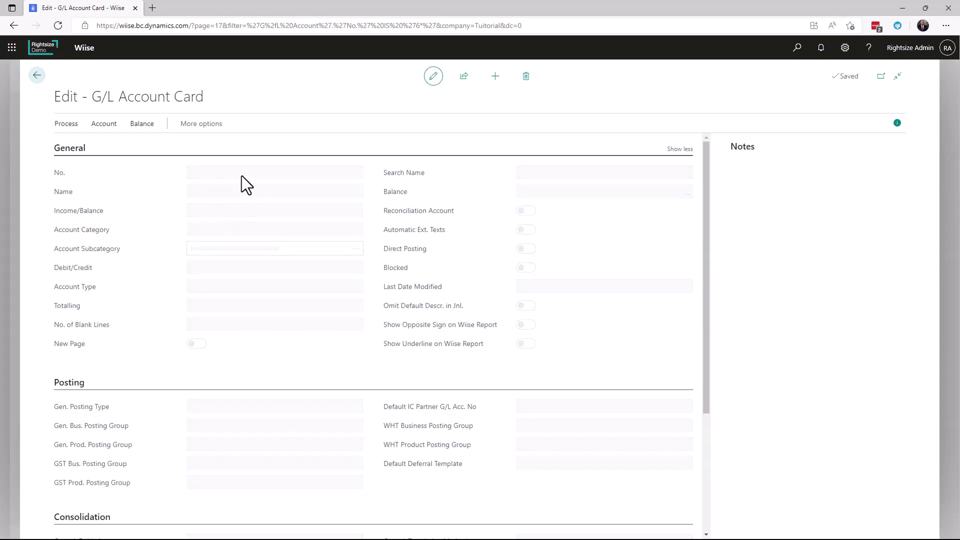
{"action": "left_click", "coordinate": [375, 364]}
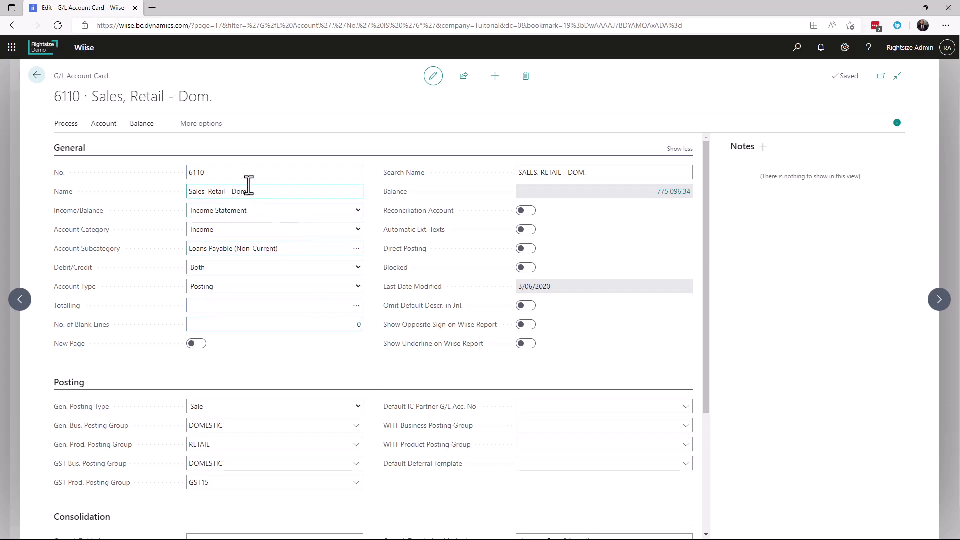
{"action": "left_click", "coordinate": [225, 173]}
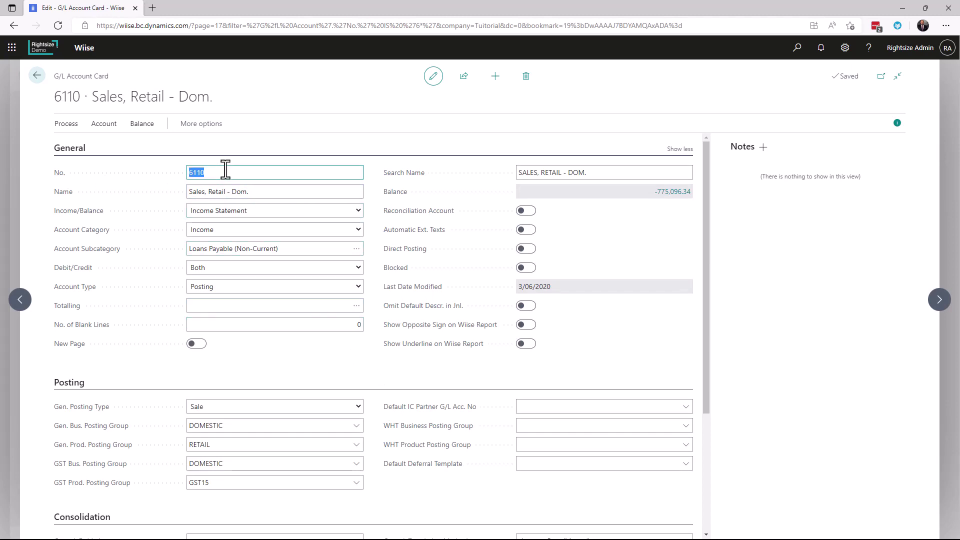
{"action": "left_click", "coordinate": [260, 193]}
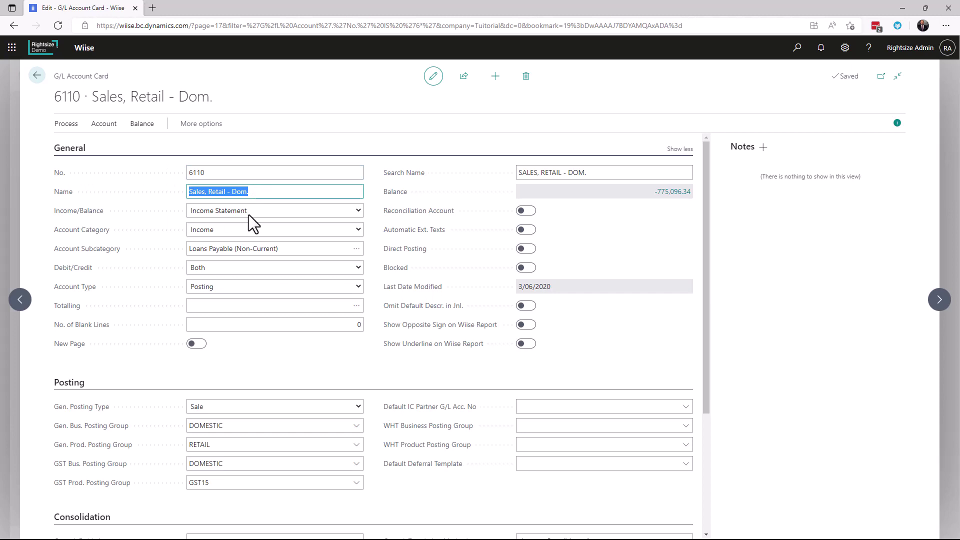
{"action": "left_click", "coordinate": [253, 212]}
{"action": "left_click", "coordinate": [255, 212]}
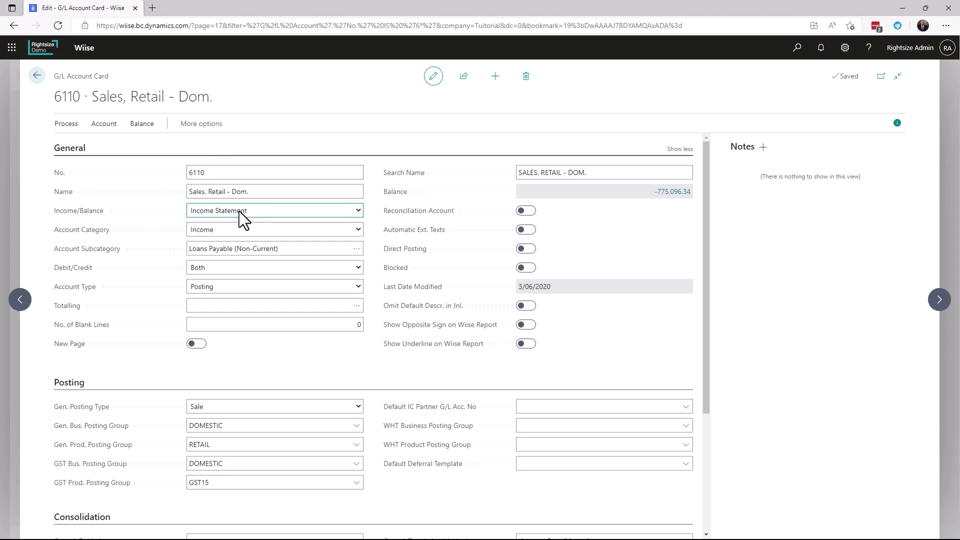
{"action": "left_click", "coordinate": [233, 231]}
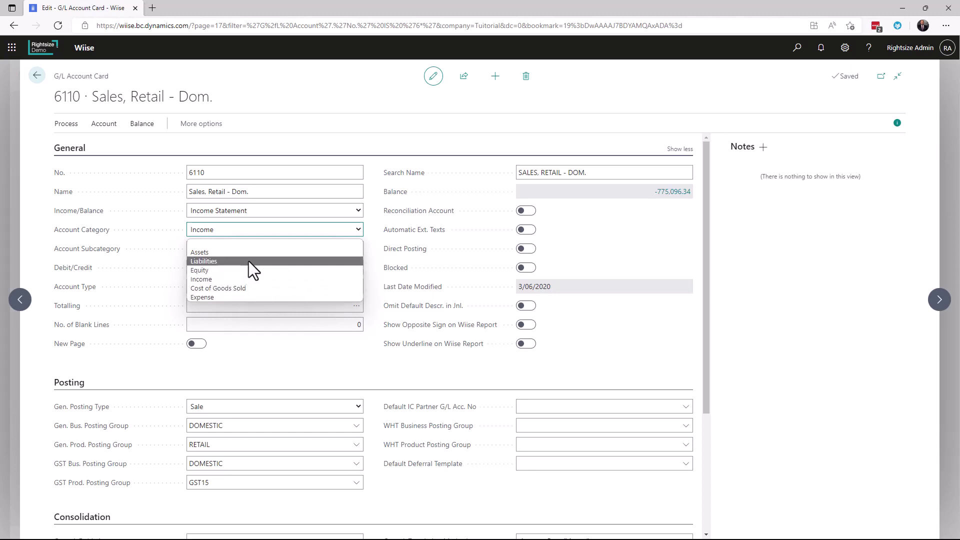
Keep category Income and pick Income, Product Sales as account 6110's subcategory from G/L Account Categories.
{"action": "left_click", "coordinate": [370, 240]}
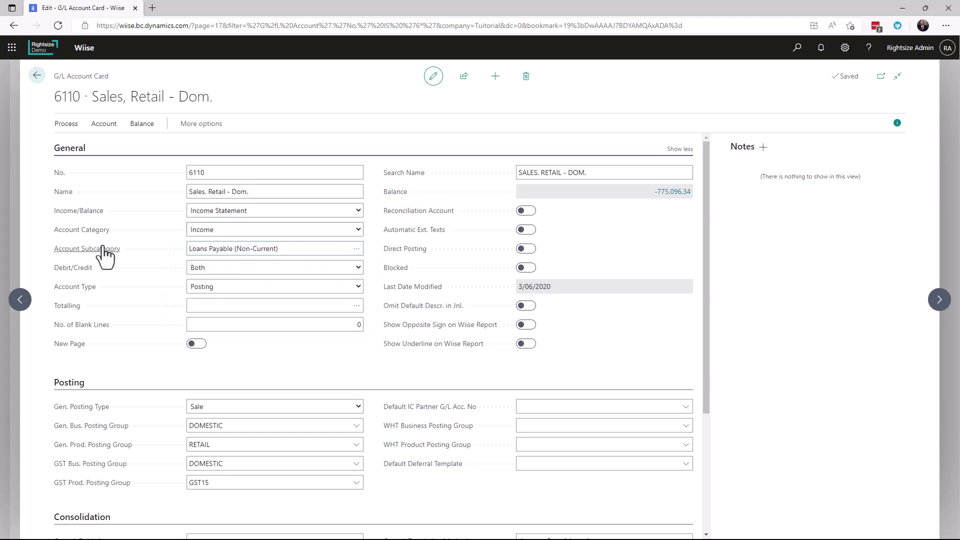
{"action": "left_click", "coordinate": [249, 248]}
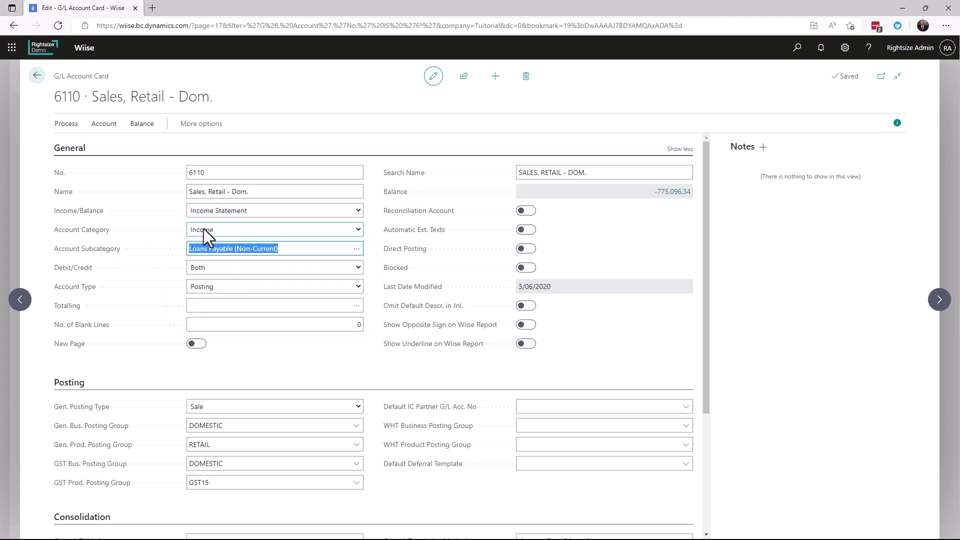
{"action": "left_click", "coordinate": [355, 250]}
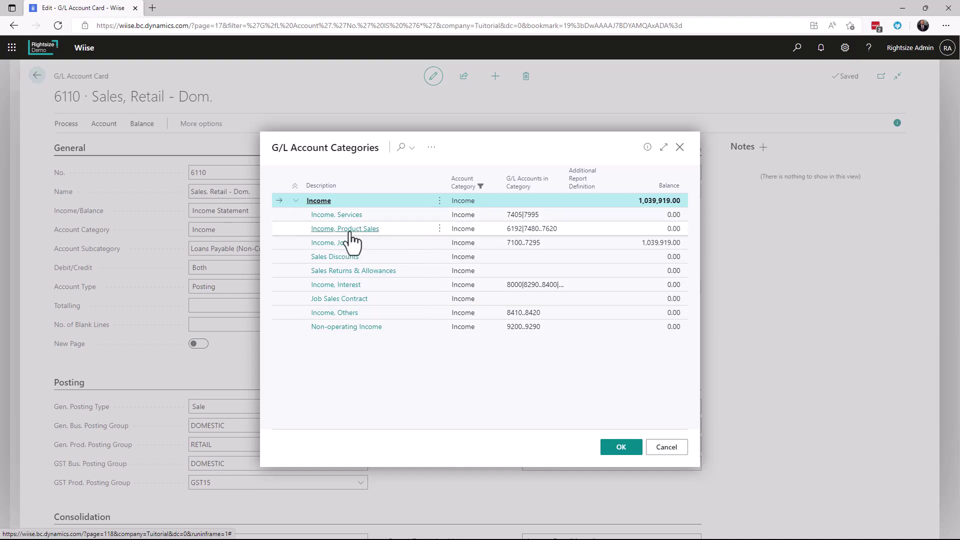
{"action": "left_click", "coordinate": [351, 230]}
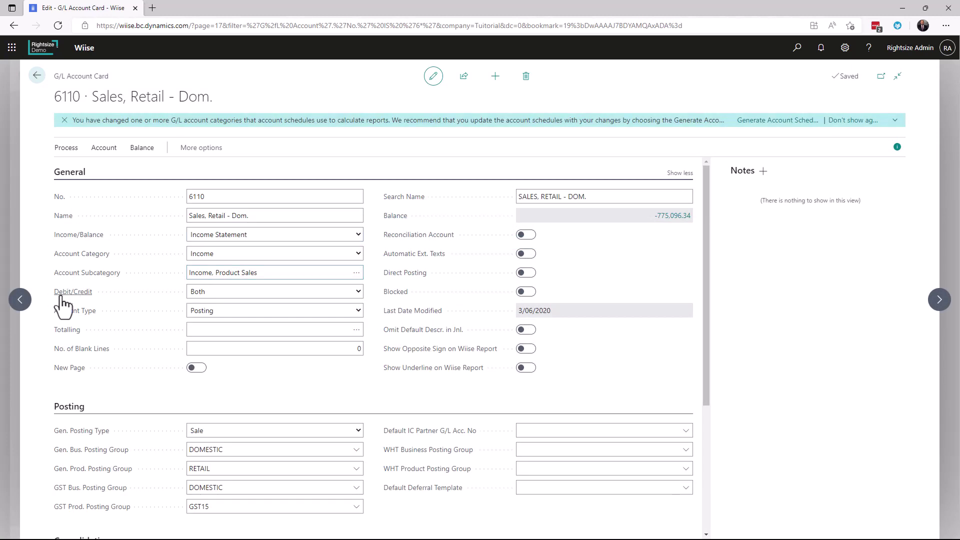
{"action": "left_click", "coordinate": [284, 292]}
{"action": "left_click", "coordinate": [208, 284]}
{"action": "left_click", "coordinate": [259, 293]}
{"action": "left_click", "coordinate": [262, 293]}
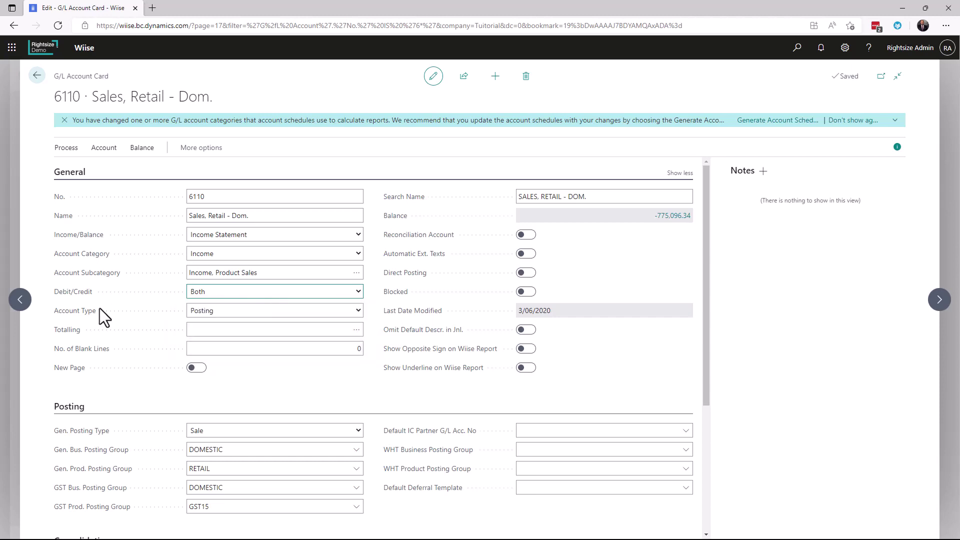
{"action": "left_click", "coordinate": [263, 312]}
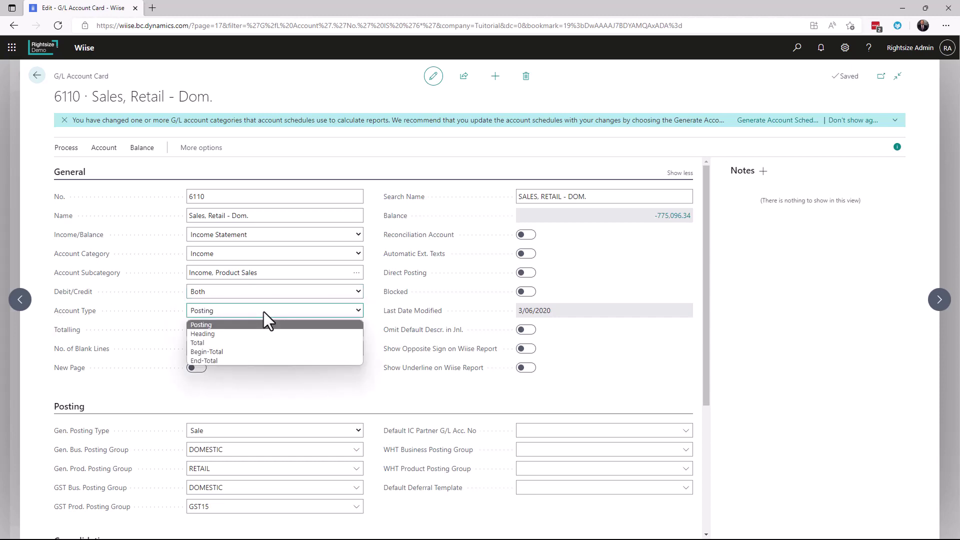
{"action": "left_click", "coordinate": [263, 311]}
{"action": "left_click", "coordinate": [248, 329]}
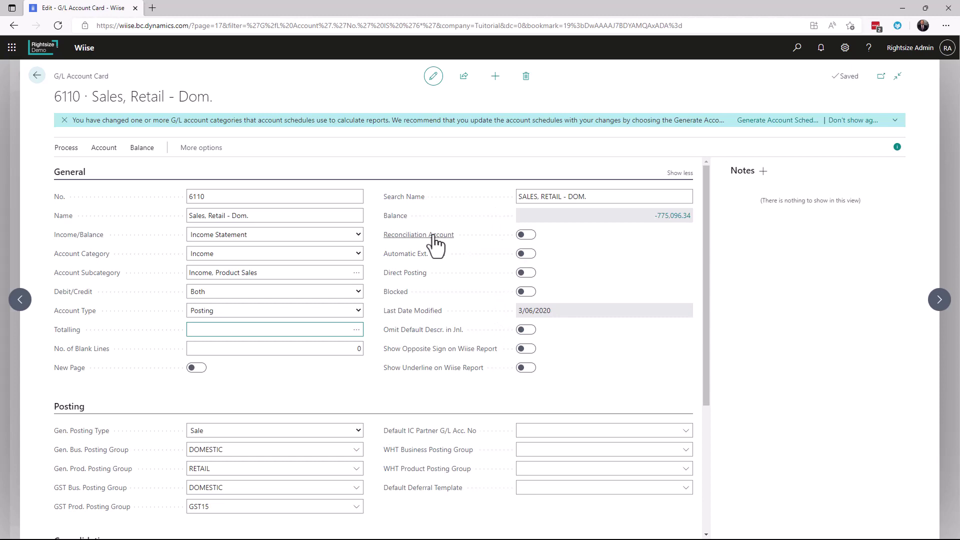
{"action": "left_click", "coordinate": [530, 235]}
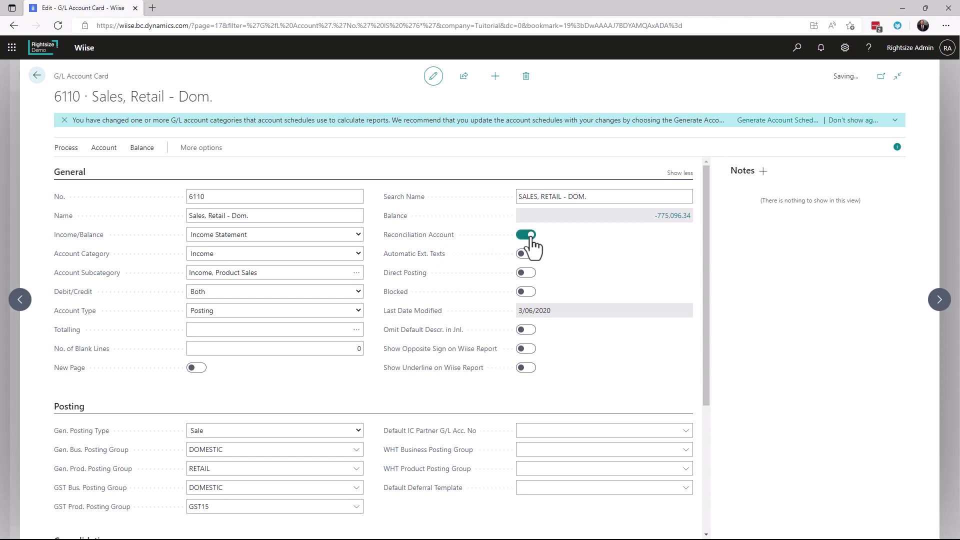
{"action": "left_click", "coordinate": [531, 236]}
{"action": "mouse_move", "coordinate": [472, 359]}
{"action": "left_click", "coordinate": [528, 350]}
{"action": "left_click", "coordinate": [528, 350]}
Keep Sale as account 6110's general posting type.
{"action": "scroll", "coordinate": [416, 390], "scroll_direction": "down", "scroll_amount": 4}
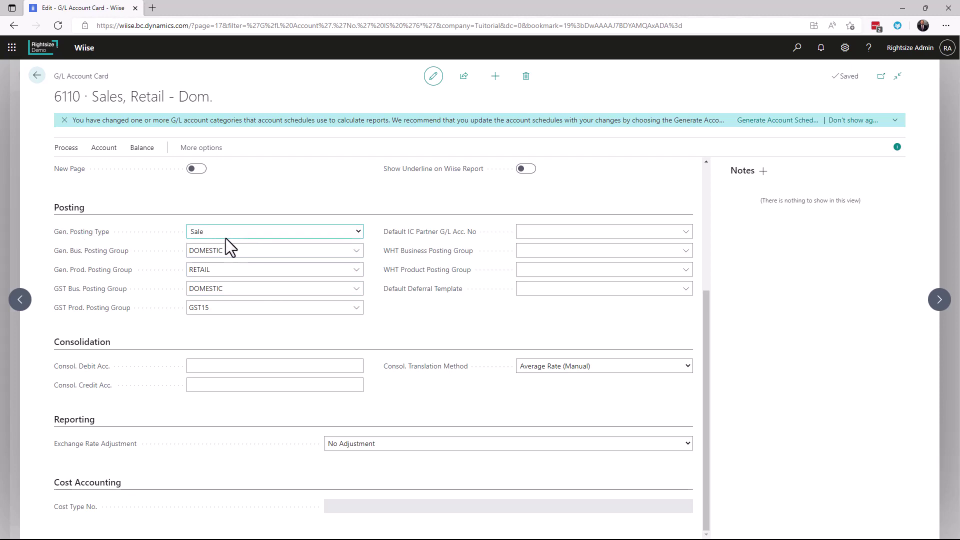
{"action": "left_click", "coordinate": [239, 234]}
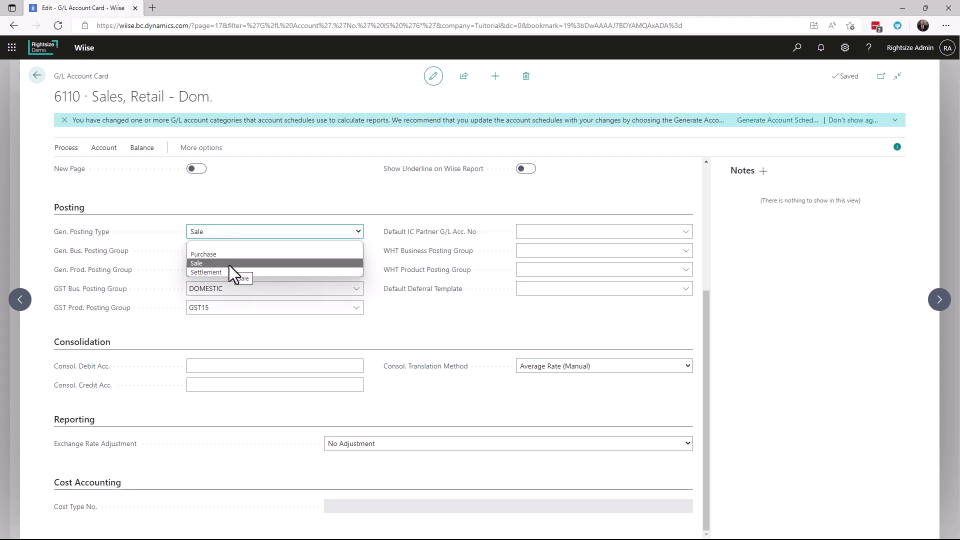
{"action": "left_click", "coordinate": [229, 264]}
{"action": "left_click", "coordinate": [239, 251]}
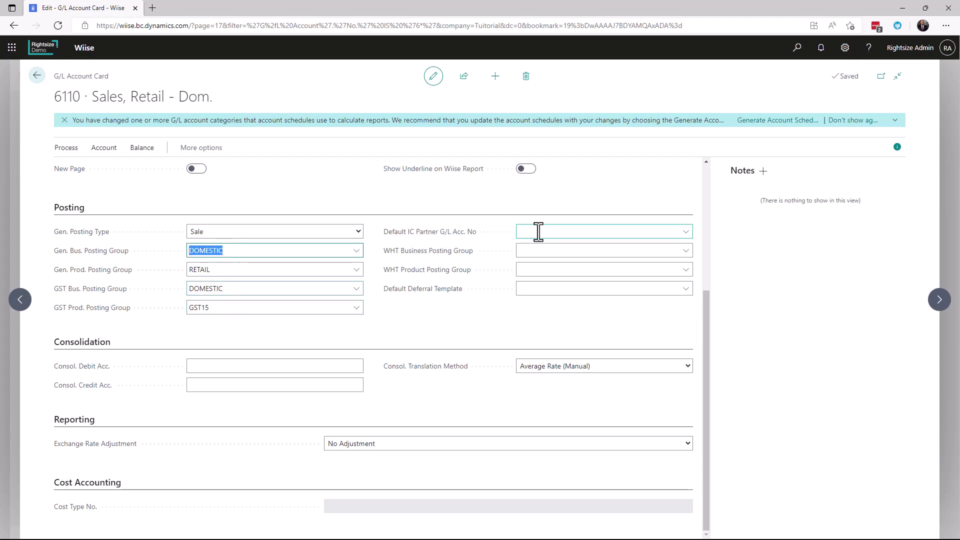
{"action": "left_click", "coordinate": [466, 316]}
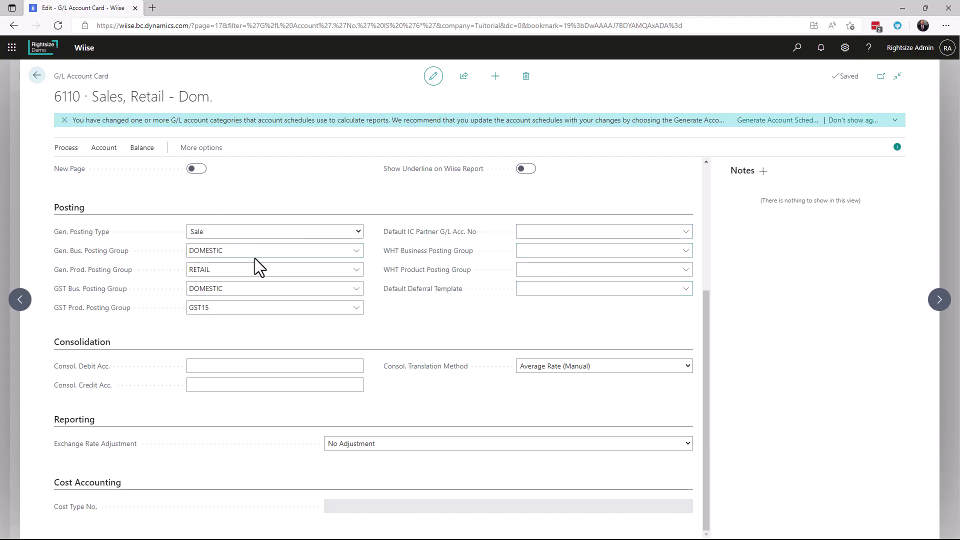
Set the default deferral template to 3 MONTHS, then clear it so the field is empty.
{"action": "left_click", "coordinate": [593, 289]}
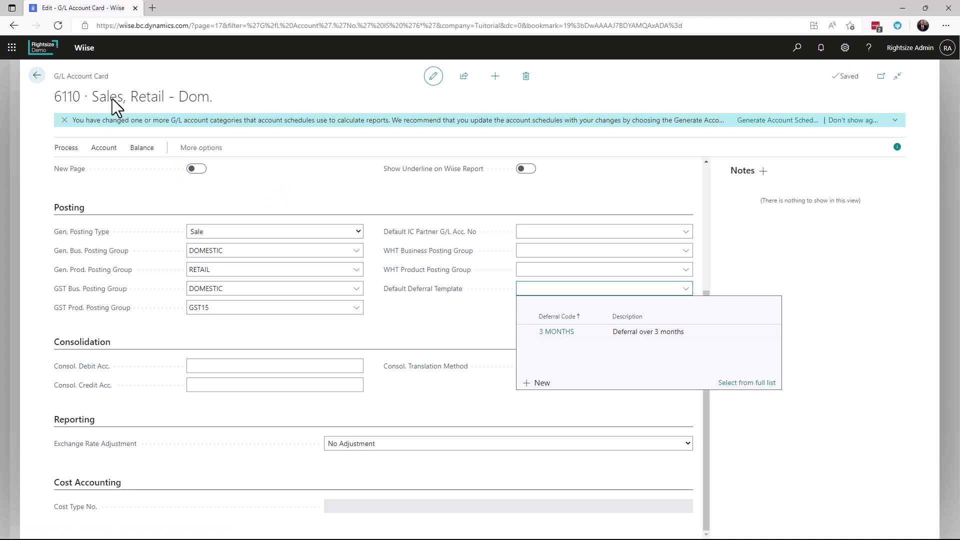
{"action": "left_click", "coordinate": [556, 332]}
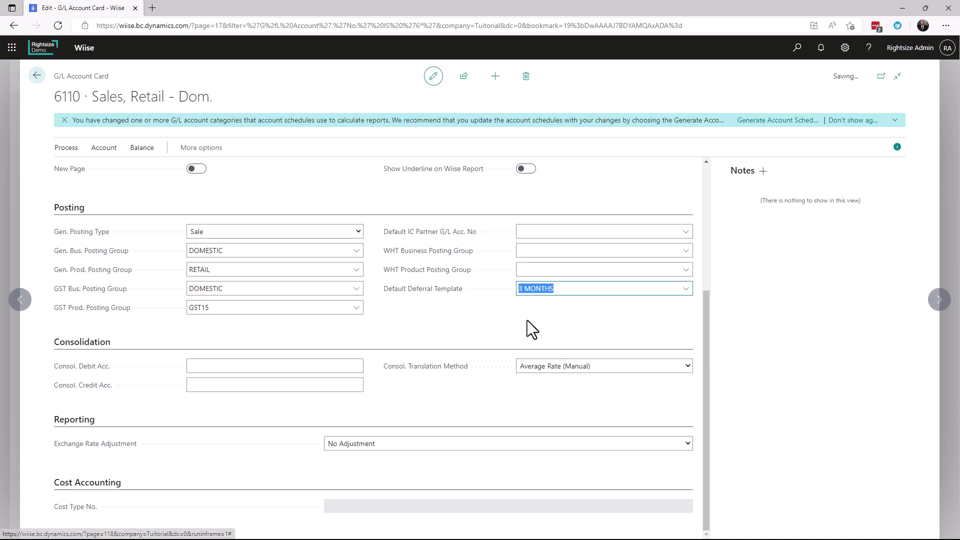
{"action": "left_click", "coordinate": [686, 290]}
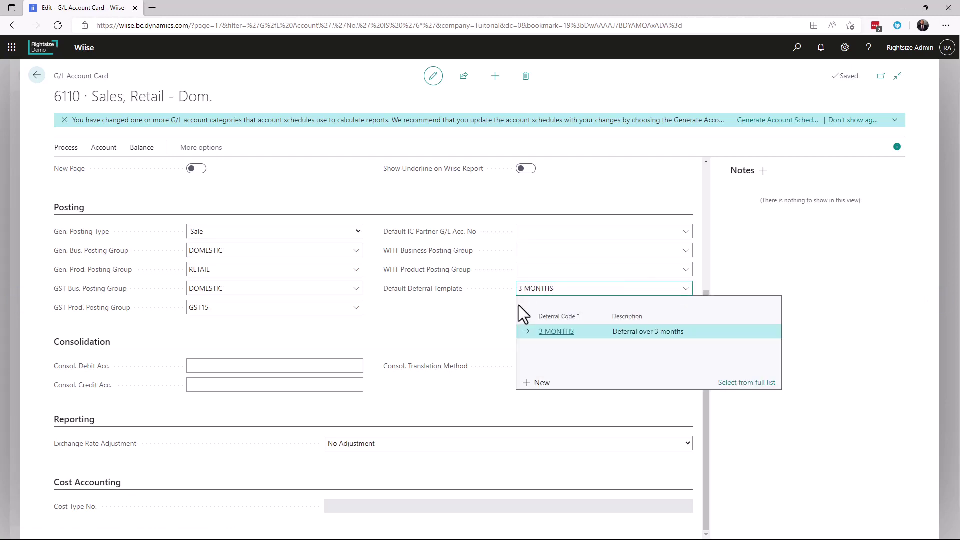
{"action": "key", "text": "BackSpace"}
{"action": "key", "text": "BackSpace"}
{"action": "key", "text": "BackSpace"}
{"action": "key", "text": "BackSpace"}
{"action": "key", "text": "BackSpace"}
{"action": "key", "text": "BackSpace"}
{"action": "key", "text": "BackSpace"}
{"action": "key", "text": "BackSpace"}
{"action": "left_click", "coordinate": [453, 319]}
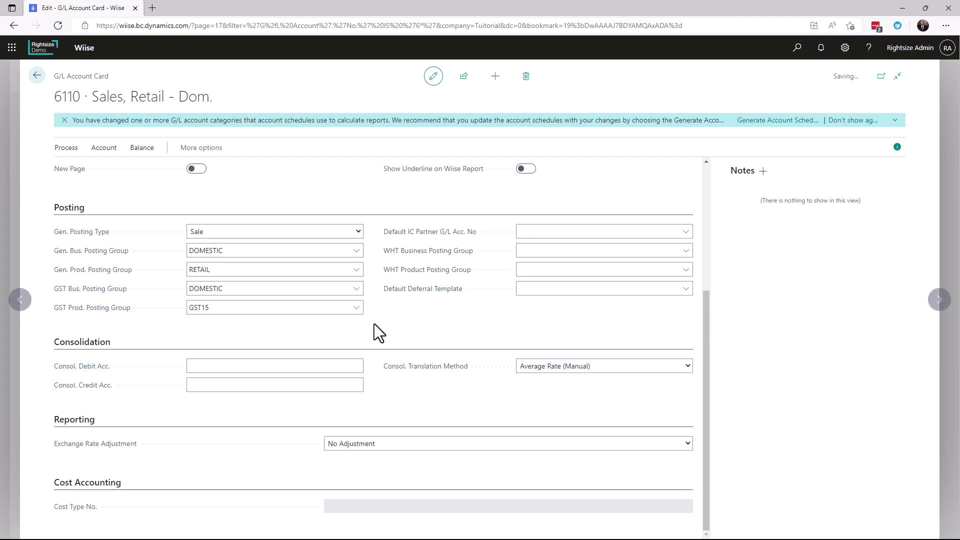
{"action": "left_click", "coordinate": [225, 365]}
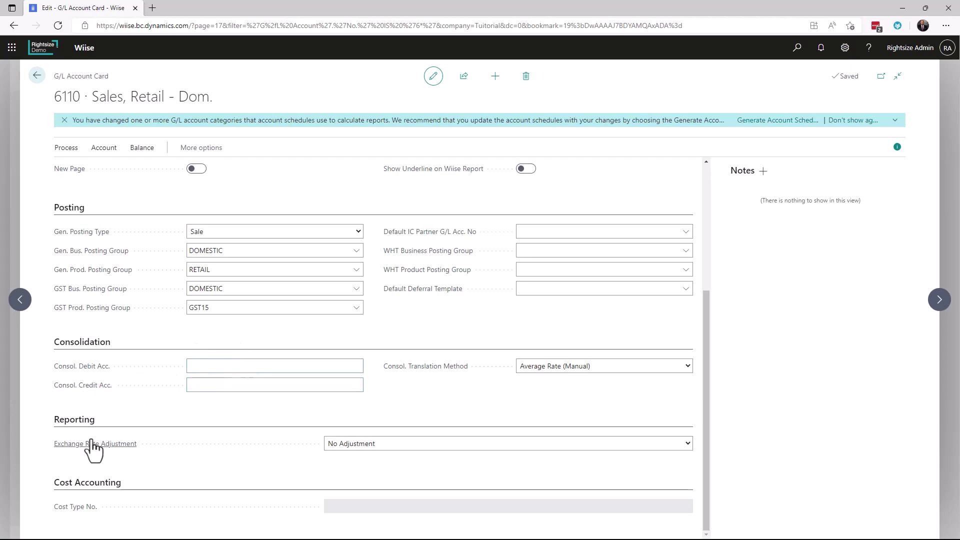
{"action": "scroll", "coordinate": [208, 453], "scroll_direction": "up", "scroll_amount": 4}
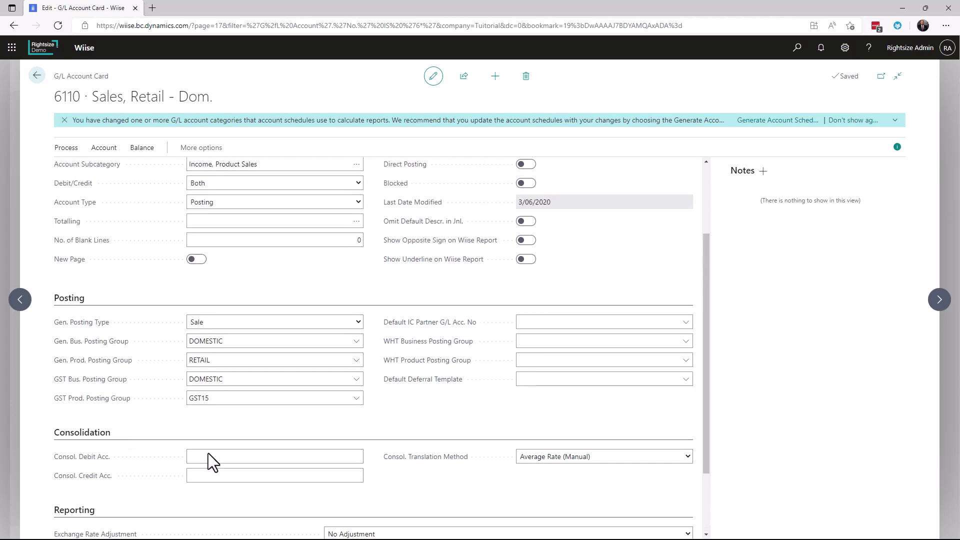
Open account 6110's ledger entries, filter to document 103406, and clear the G/L account filter.
{"action": "left_click", "coordinate": [105, 148]}
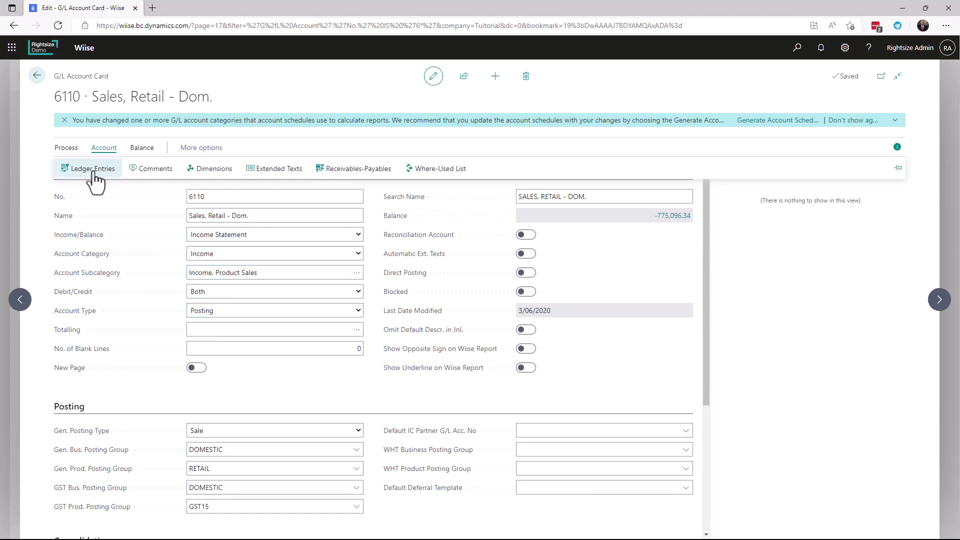
{"action": "left_click", "coordinate": [94, 170]}
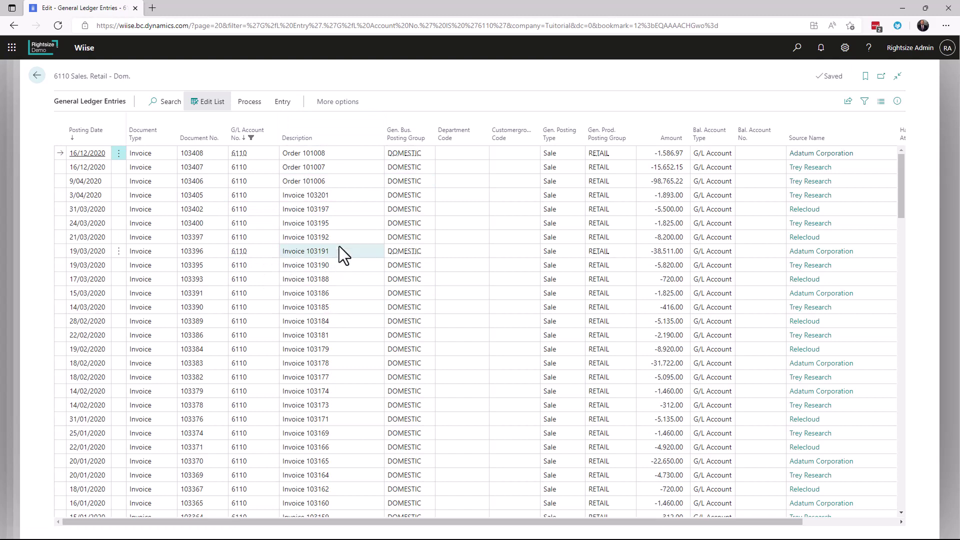
{"action": "left_click", "coordinate": [206, 183]}
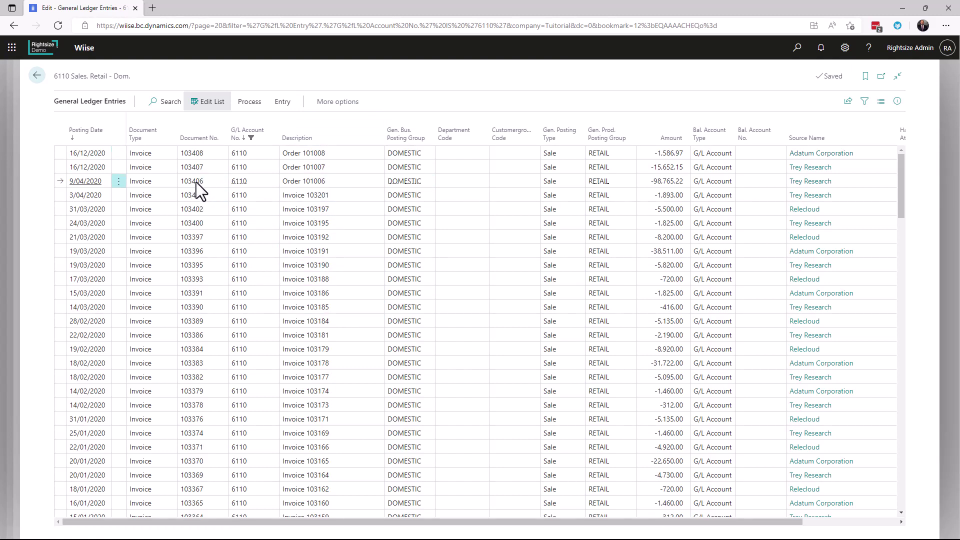
{"action": "left_click", "coordinate": [224, 139]}
{"action": "left_click", "coordinate": [210, 220]}
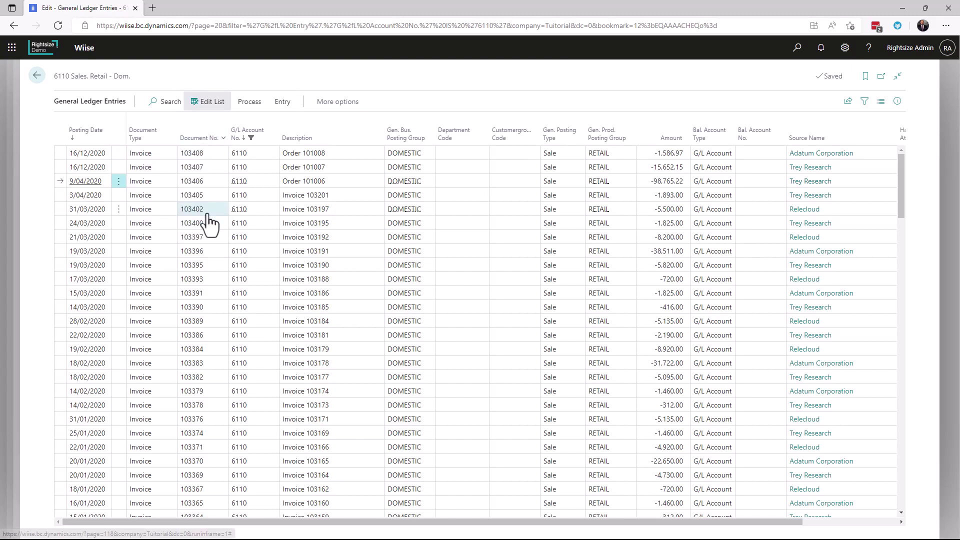
{"action": "left_click", "coordinate": [274, 138]}
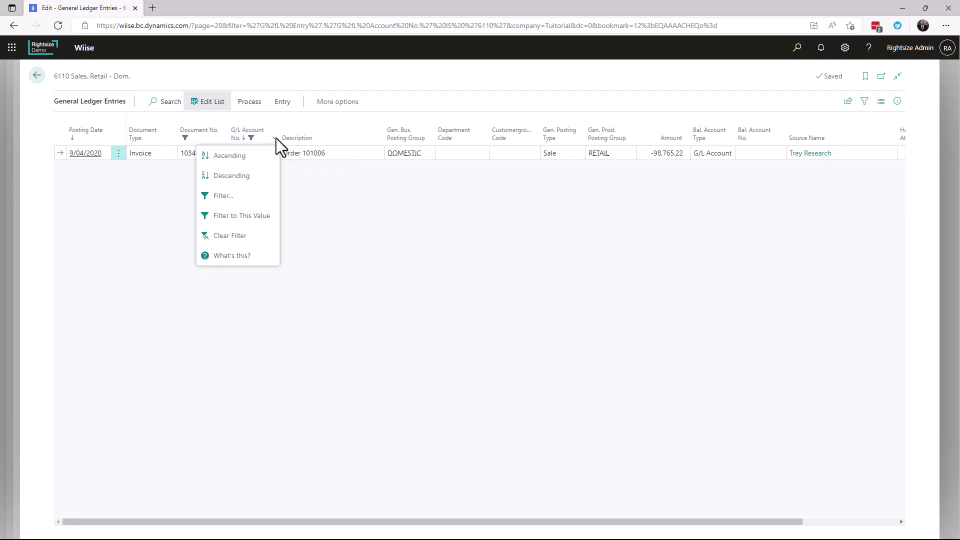
{"action": "left_click", "coordinate": [244, 237]}
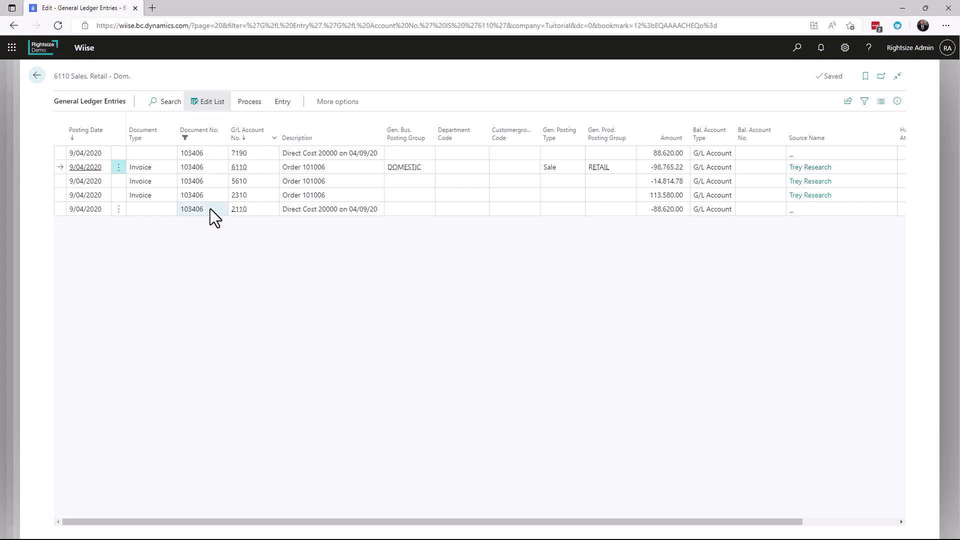
{"action": "left_click", "coordinate": [200, 168]}
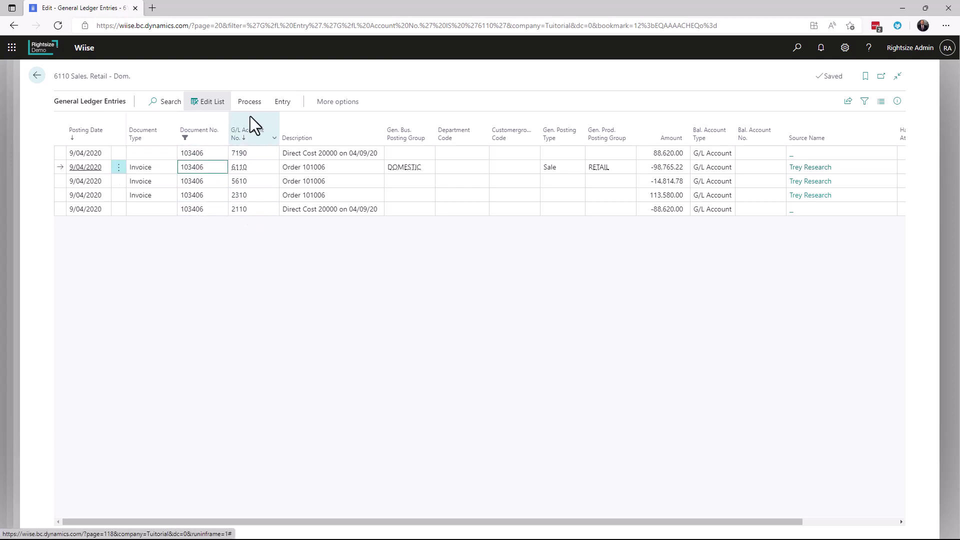
{"action": "left_click", "coordinate": [282, 103]}
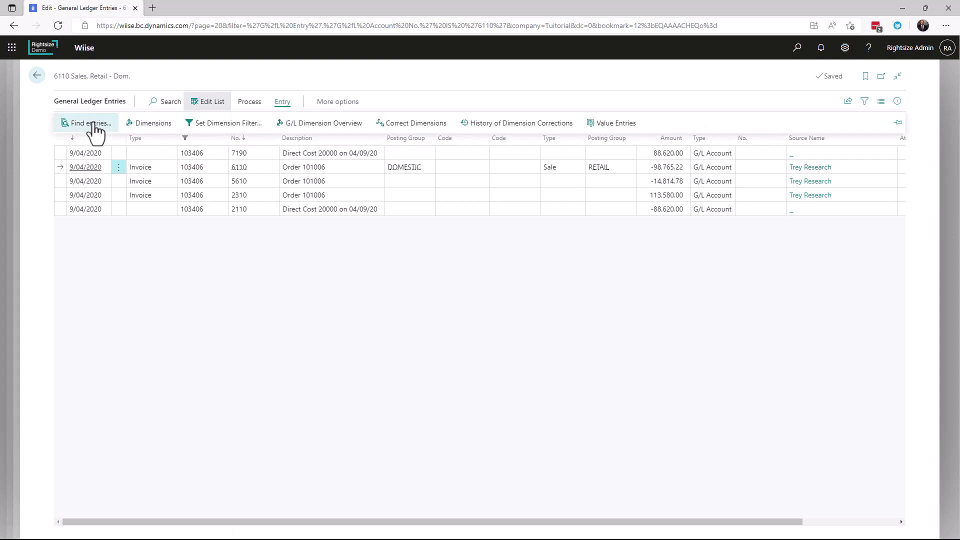
{"action": "left_click", "coordinate": [94, 131]}
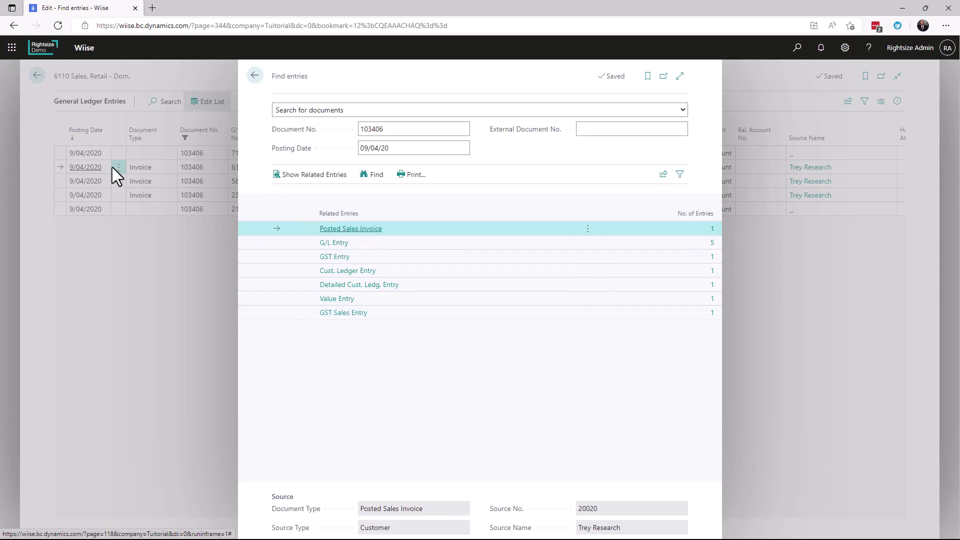
{"action": "left_click", "coordinate": [713, 229]}
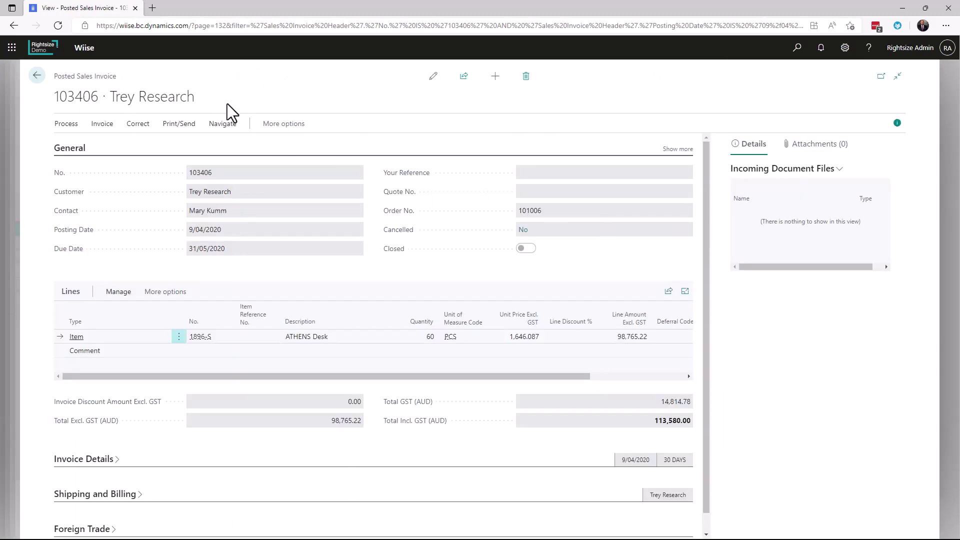
{"action": "left_click", "coordinate": [32, 76]}
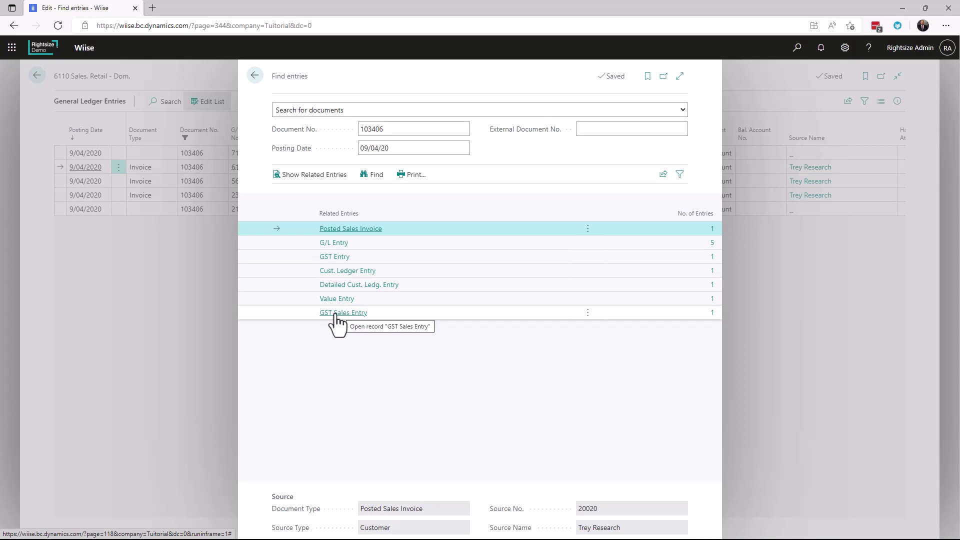
{"action": "left_click", "coordinate": [255, 76]}
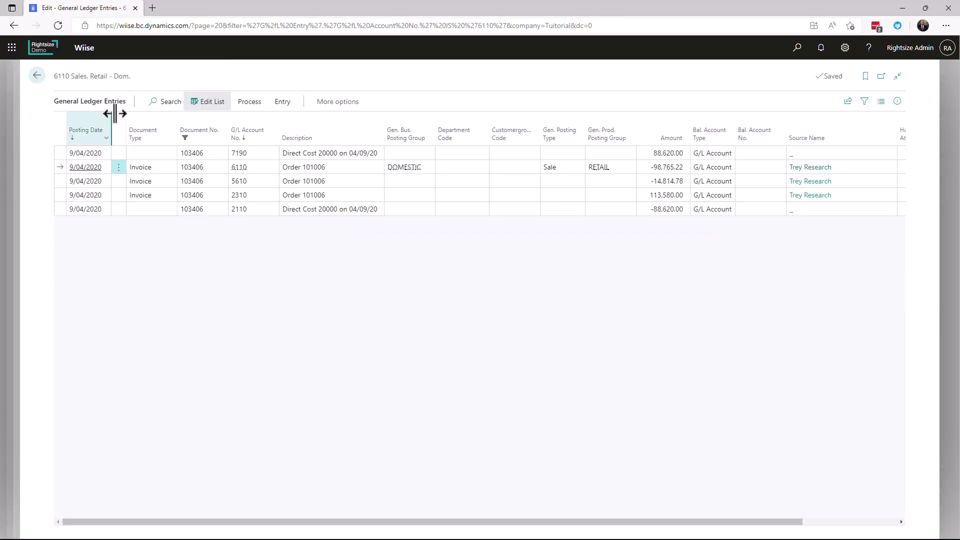
Open account 6110's default dimensions and add DEPARTMENT with value SALES.
{"action": "left_click", "coordinate": [37, 75]}
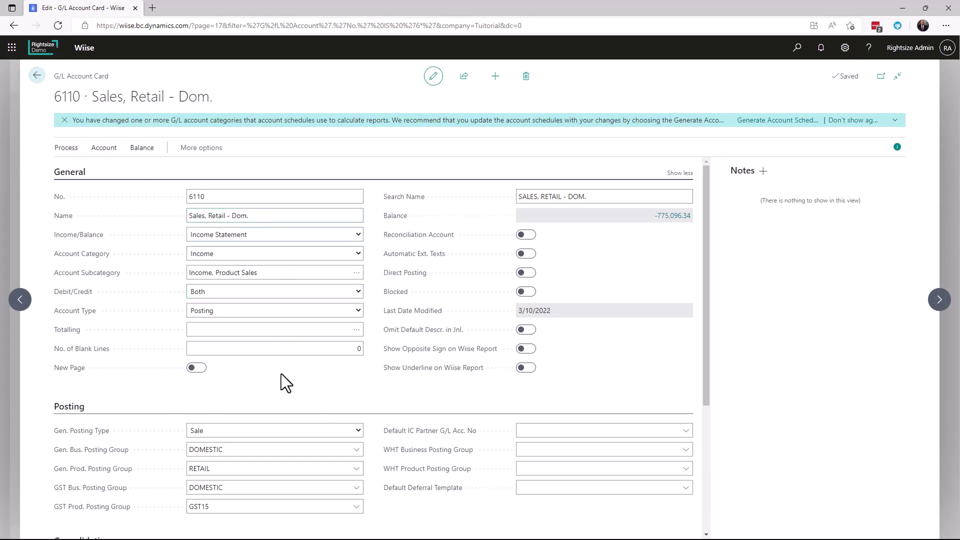
{"action": "left_click", "coordinate": [105, 159]}
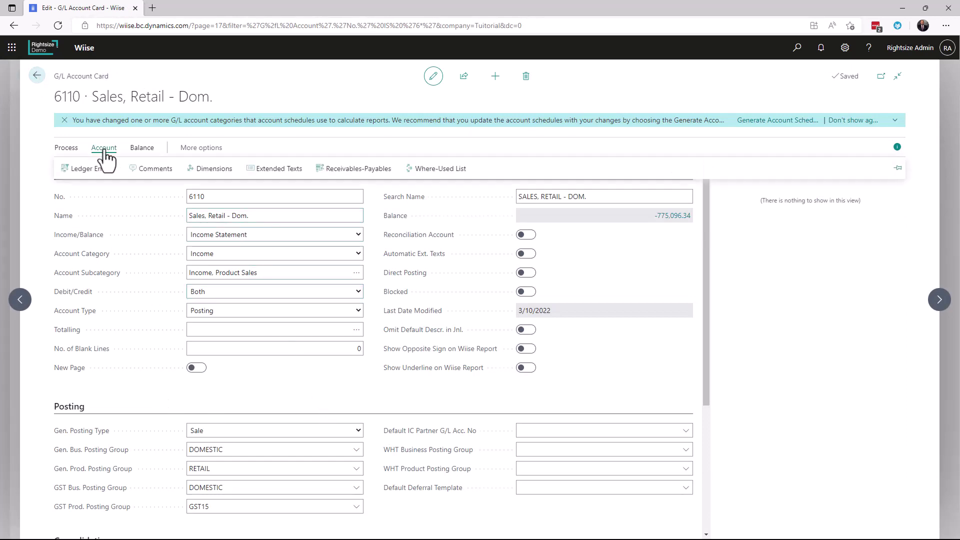
{"action": "left_click", "coordinate": [214, 169]}
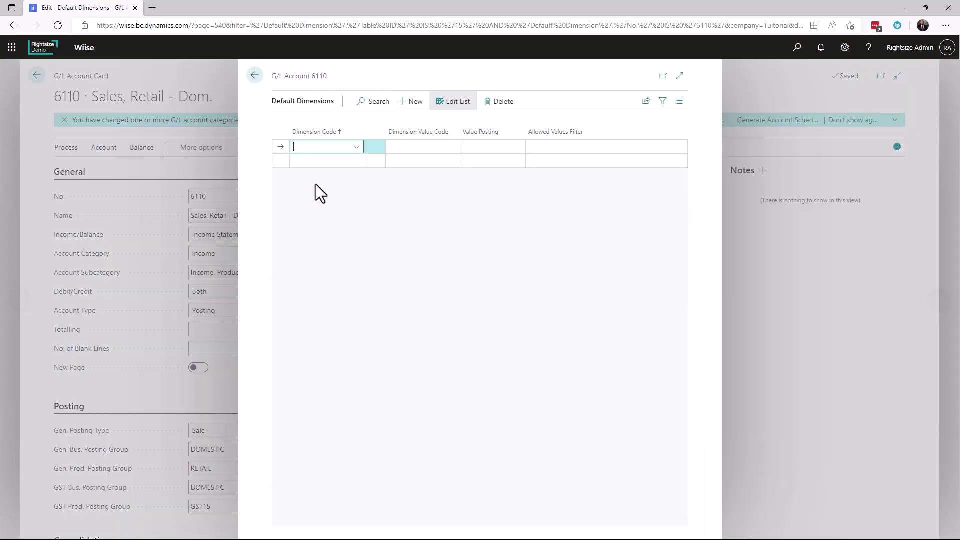
{"action": "left_click", "coordinate": [356, 147]}
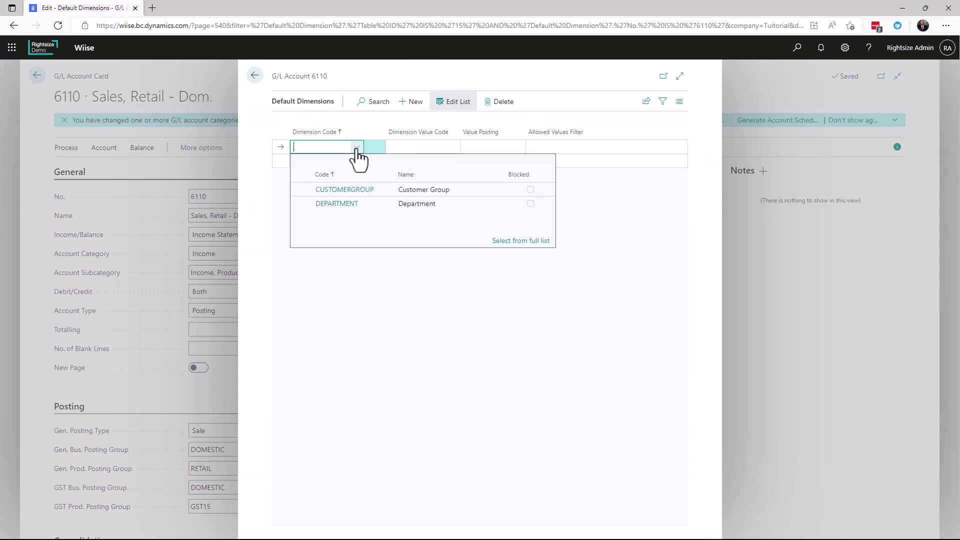
{"action": "left_click", "coordinate": [338, 206]}
{"action": "left_click", "coordinate": [439, 148]}
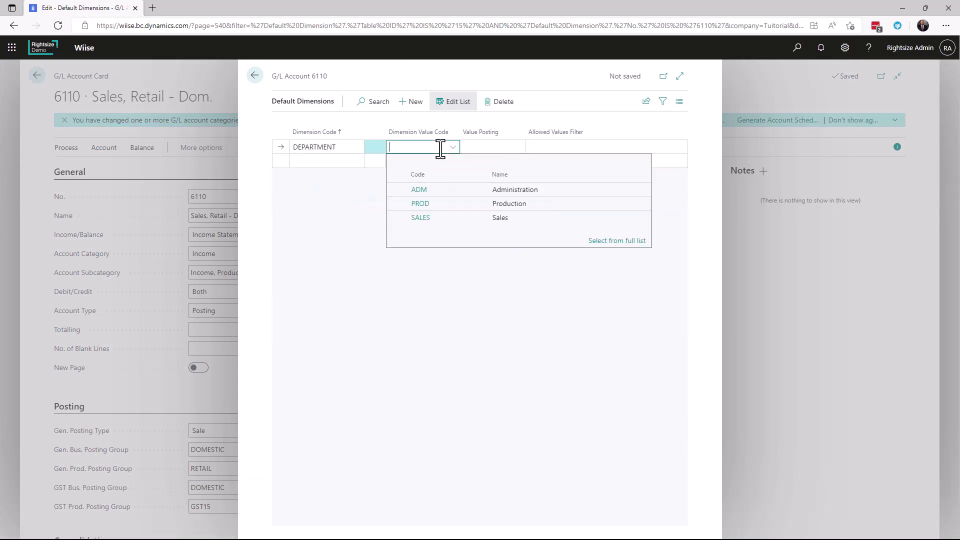
{"action": "left_click", "coordinate": [420, 218]}
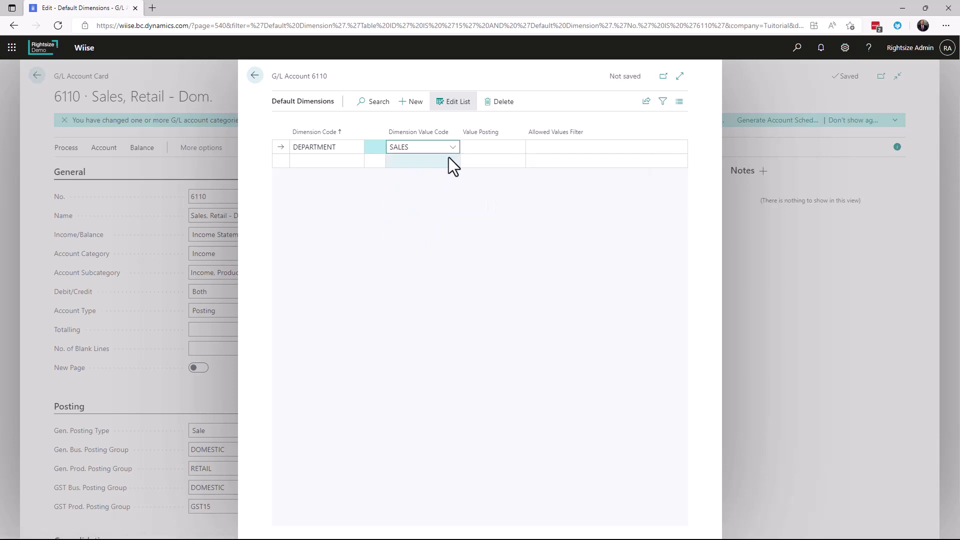
Clear SALES, set Value Posting to Code Mandatory, then delete the DEPARTMENT default dimension.
{"action": "double_click", "coordinate": [424, 154]}
{"action": "key", "text": "BackSpace"}
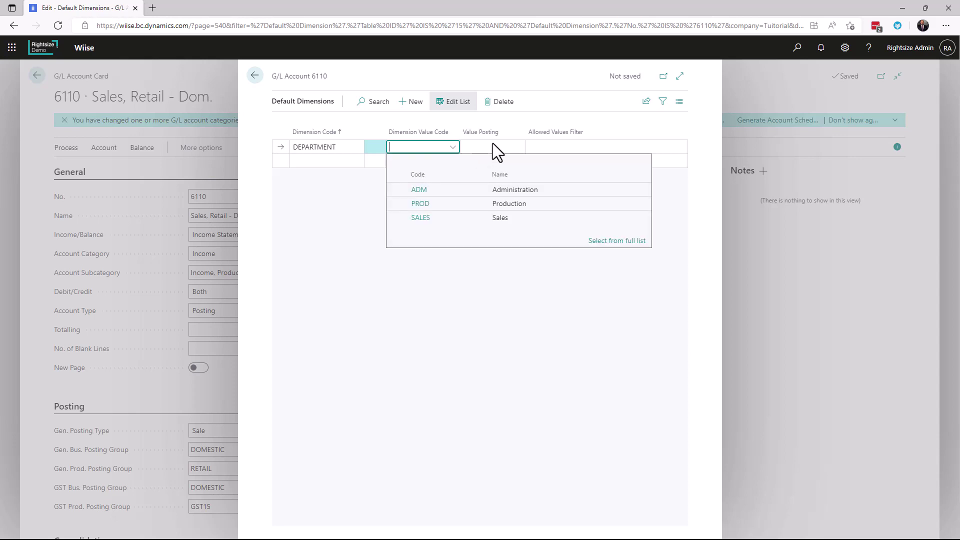
{"action": "left_click", "coordinate": [494, 146]}
{"action": "left_click", "coordinate": [502, 168]}
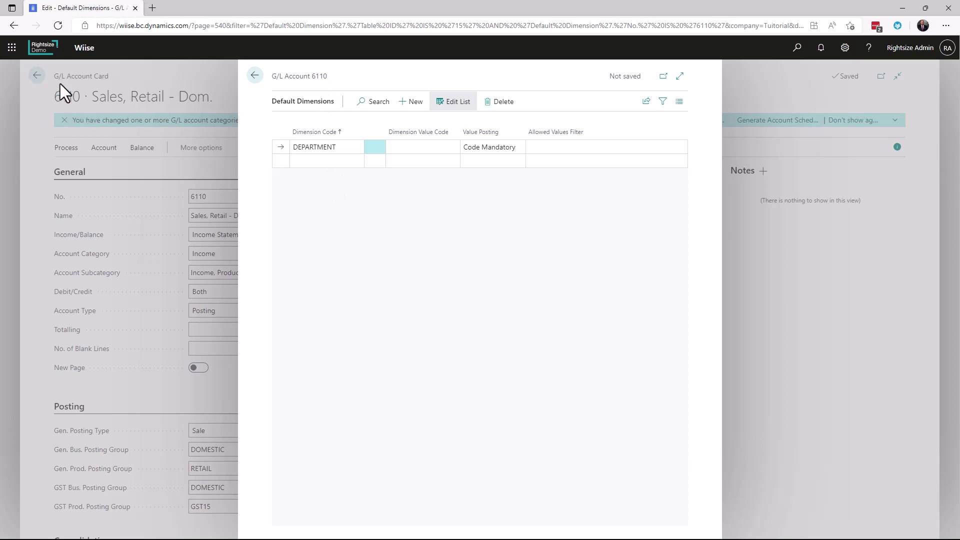
{"action": "left_click", "coordinate": [501, 102]}
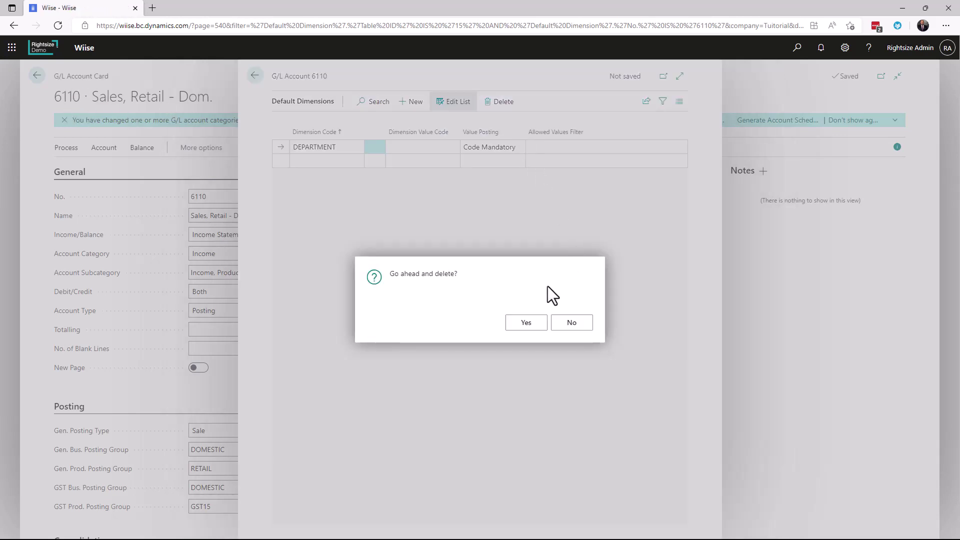
{"action": "left_click", "coordinate": [526, 323]}
{"action": "left_click", "coordinate": [254, 75]}
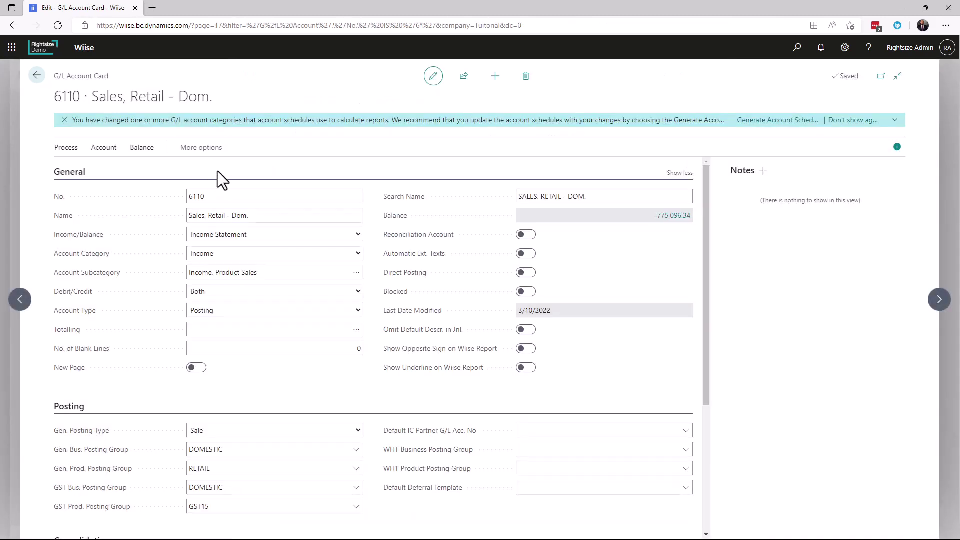